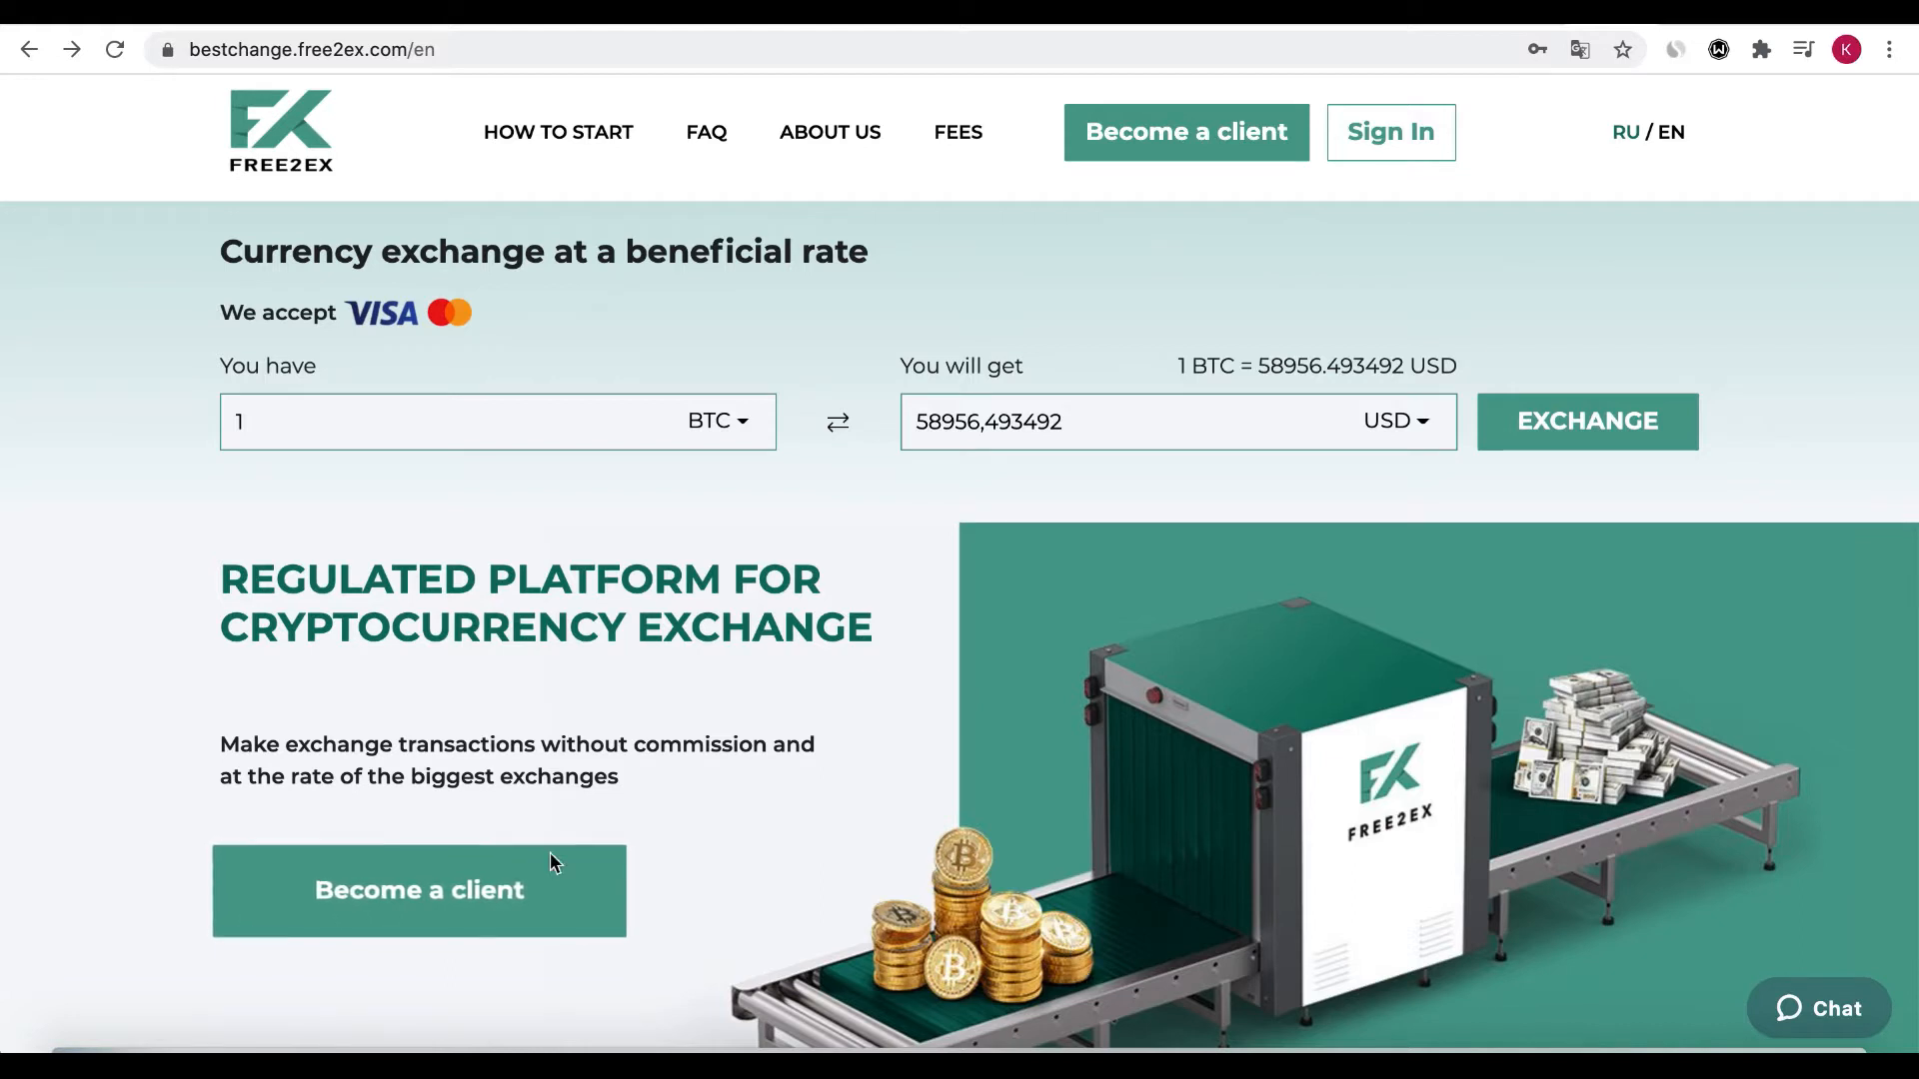
Open the new client registration and submit the completed registration form
click(532, 904)
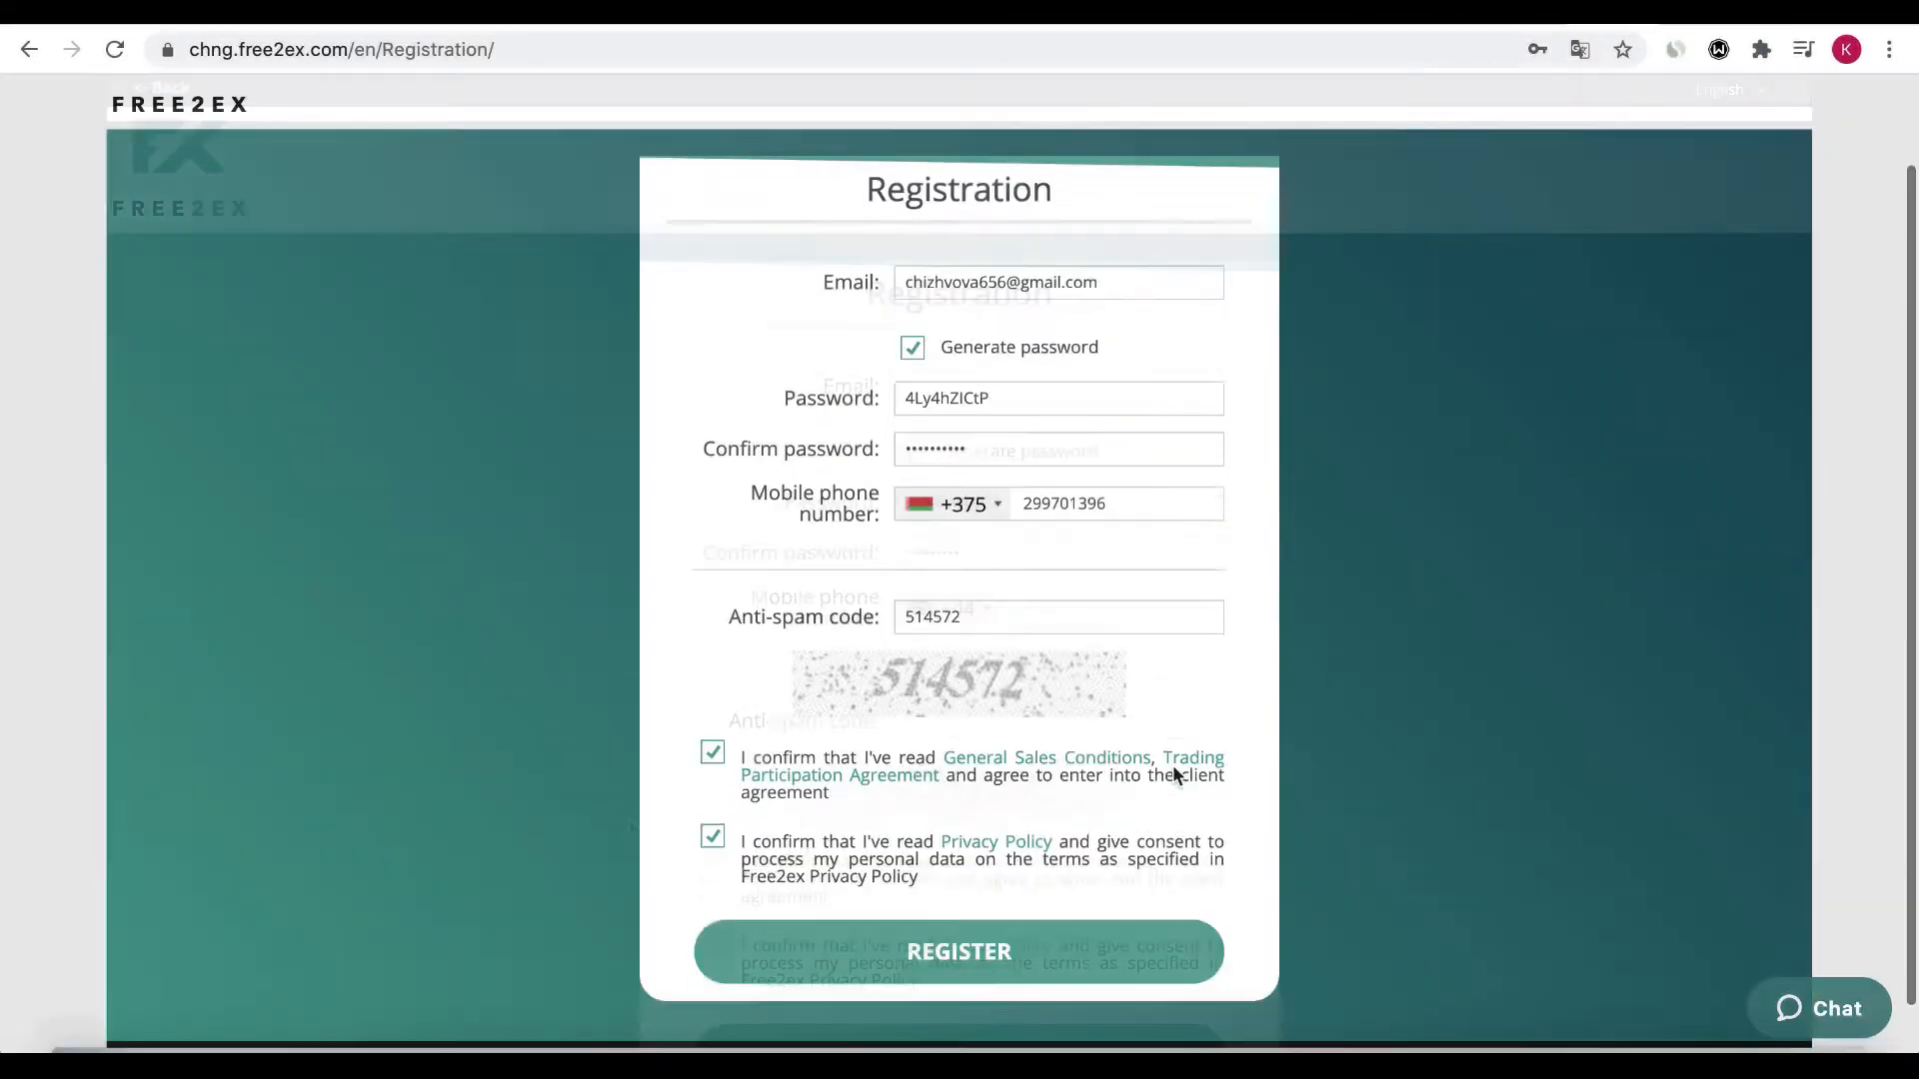
scroll(1173, 775, down, 3)
click(957, 939)
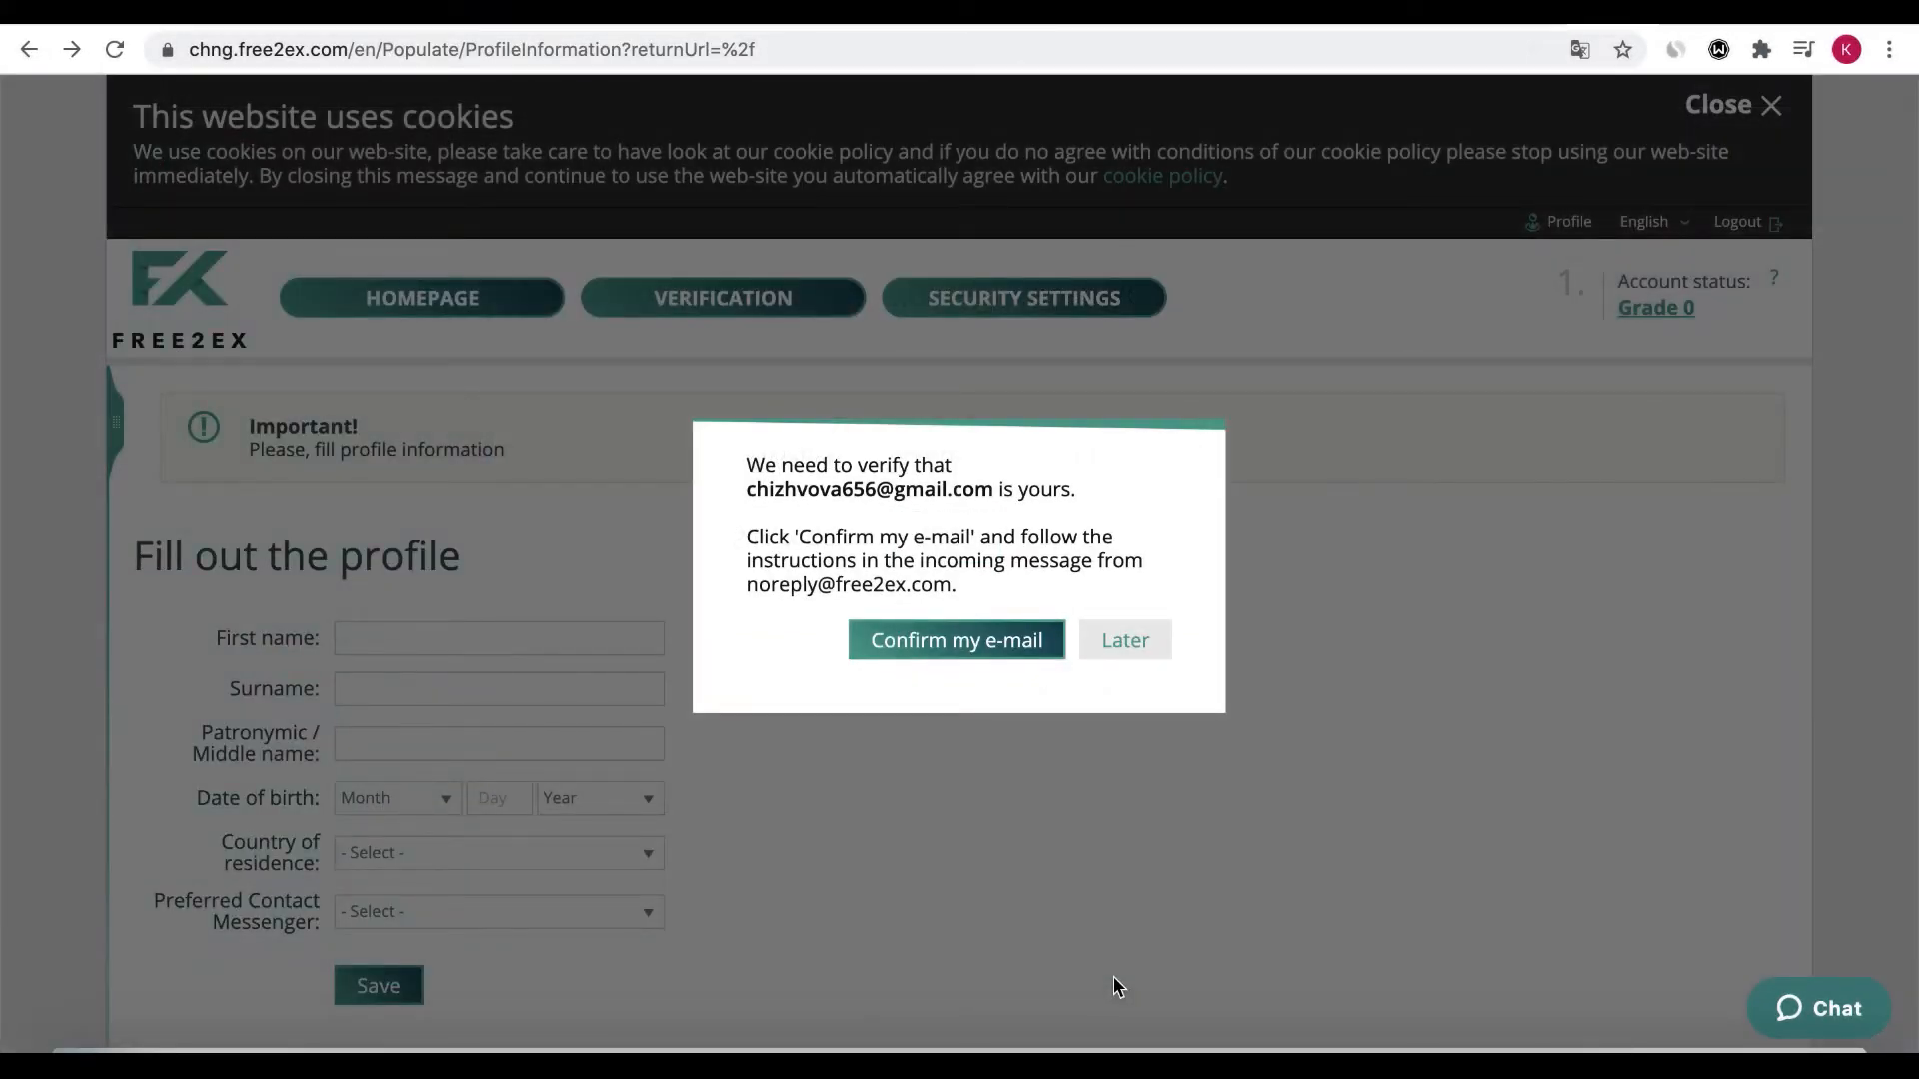
Postpone the e-mail confirmation and open the account verification
click(1122, 645)
scroll(958, 584, down, 3)
scroll(957, 584, up, 3)
click(775, 296)
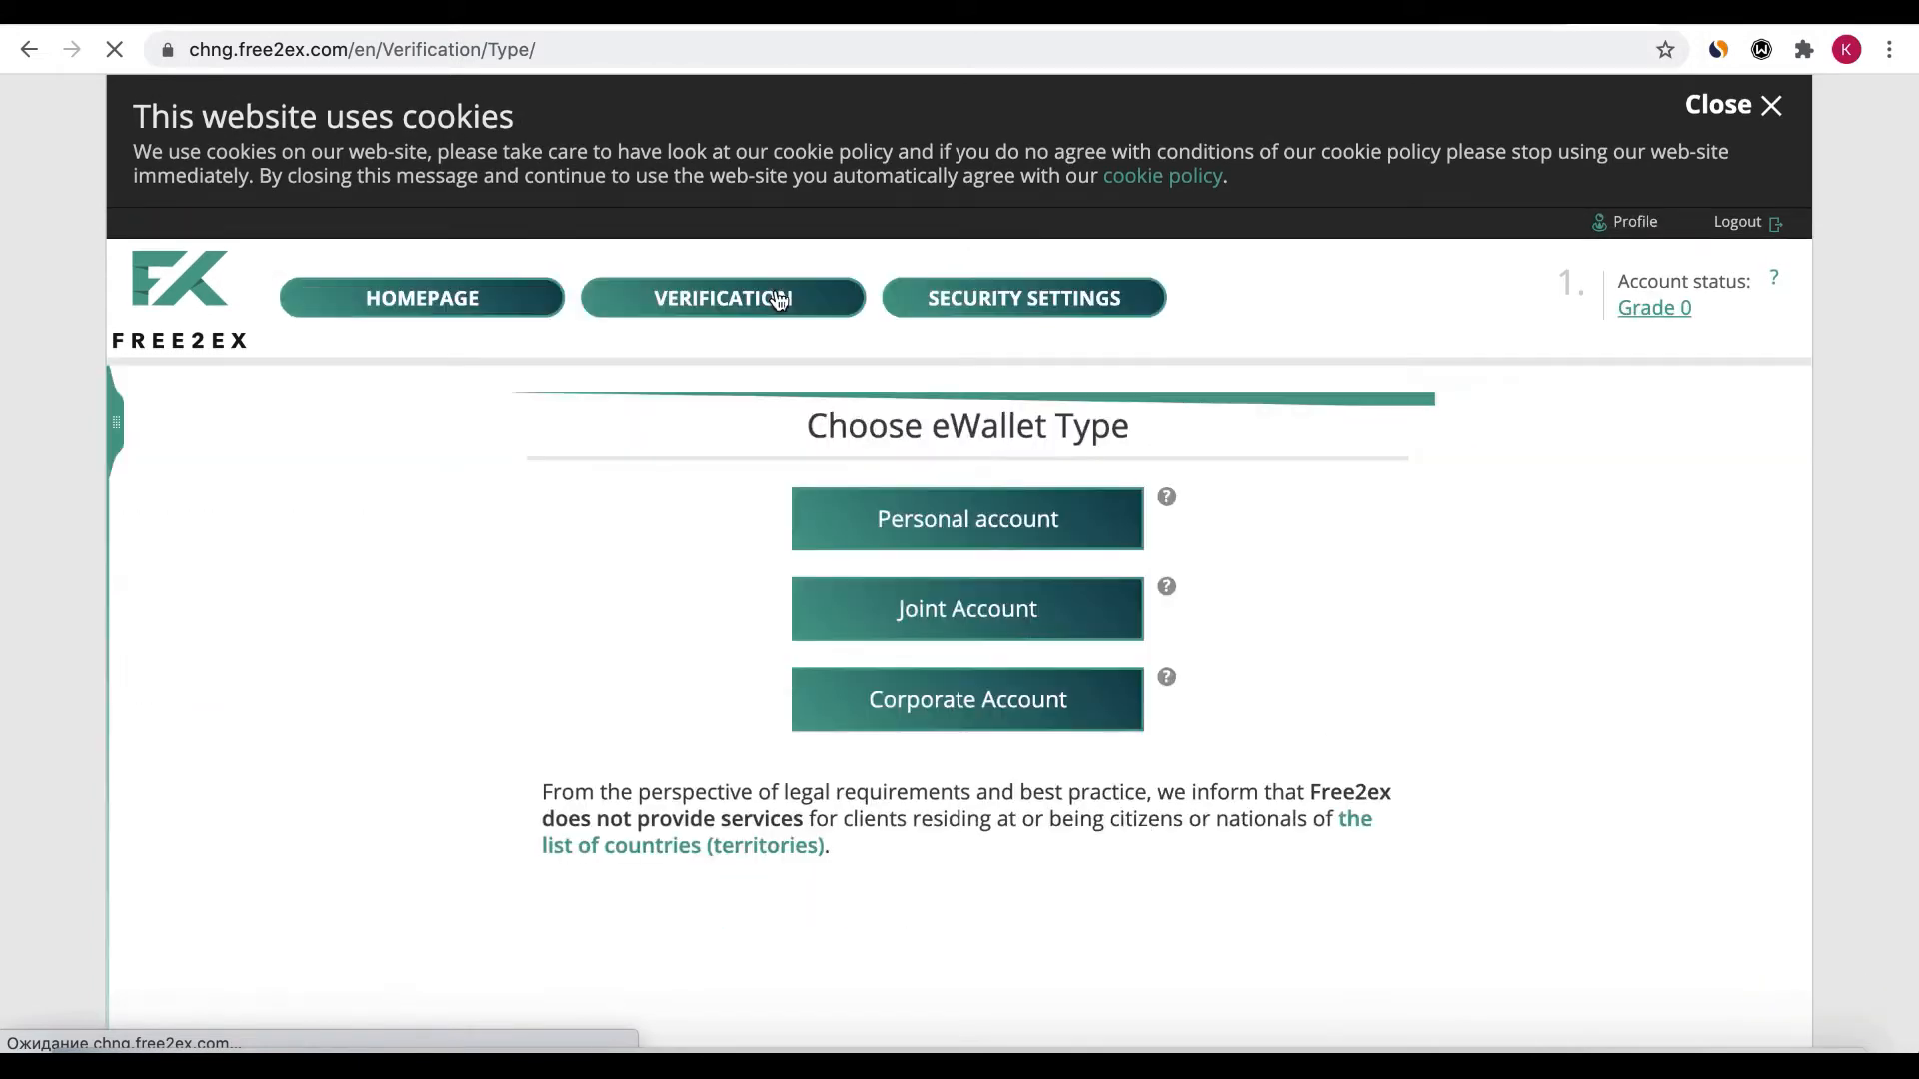
Choose the personal account type for verification and review the requirements of the verification grades
click(951, 524)
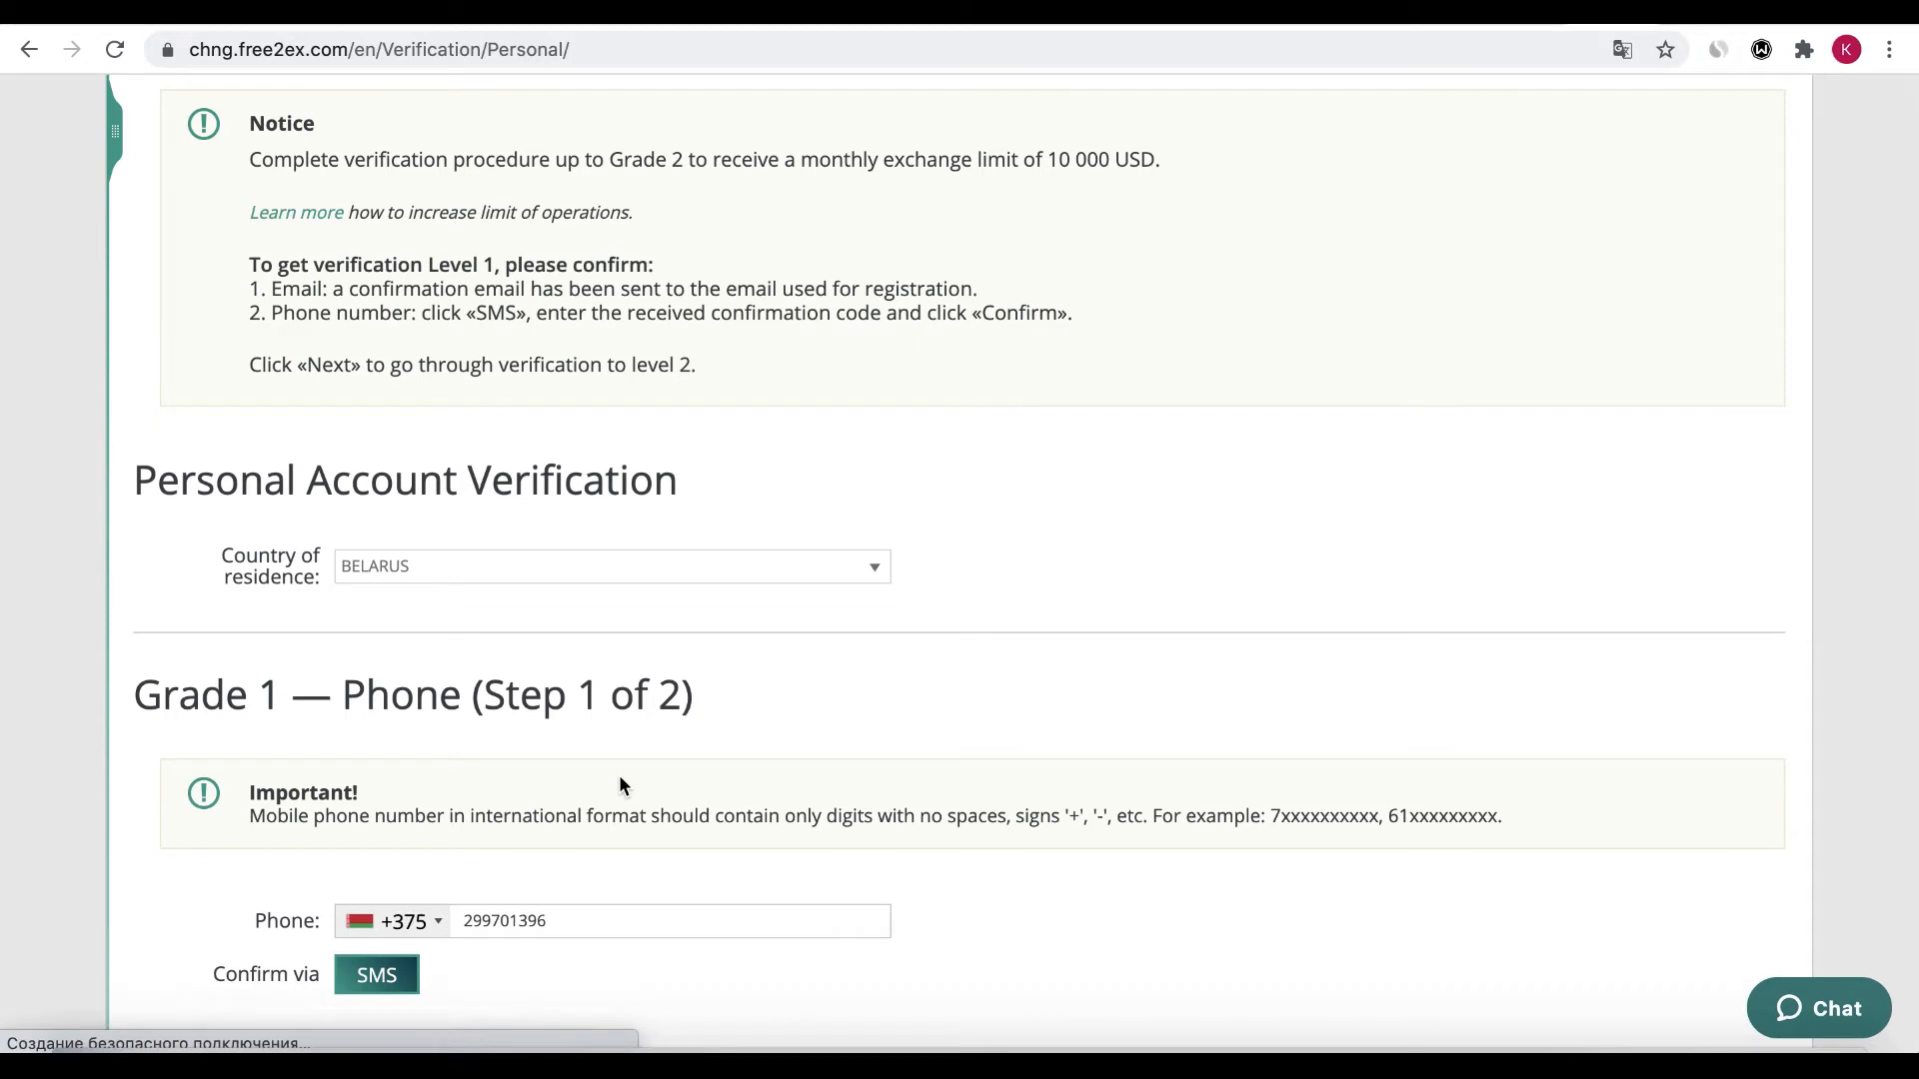
scroll(619, 778, down, 3)
scroll(619, 776, down, 7)
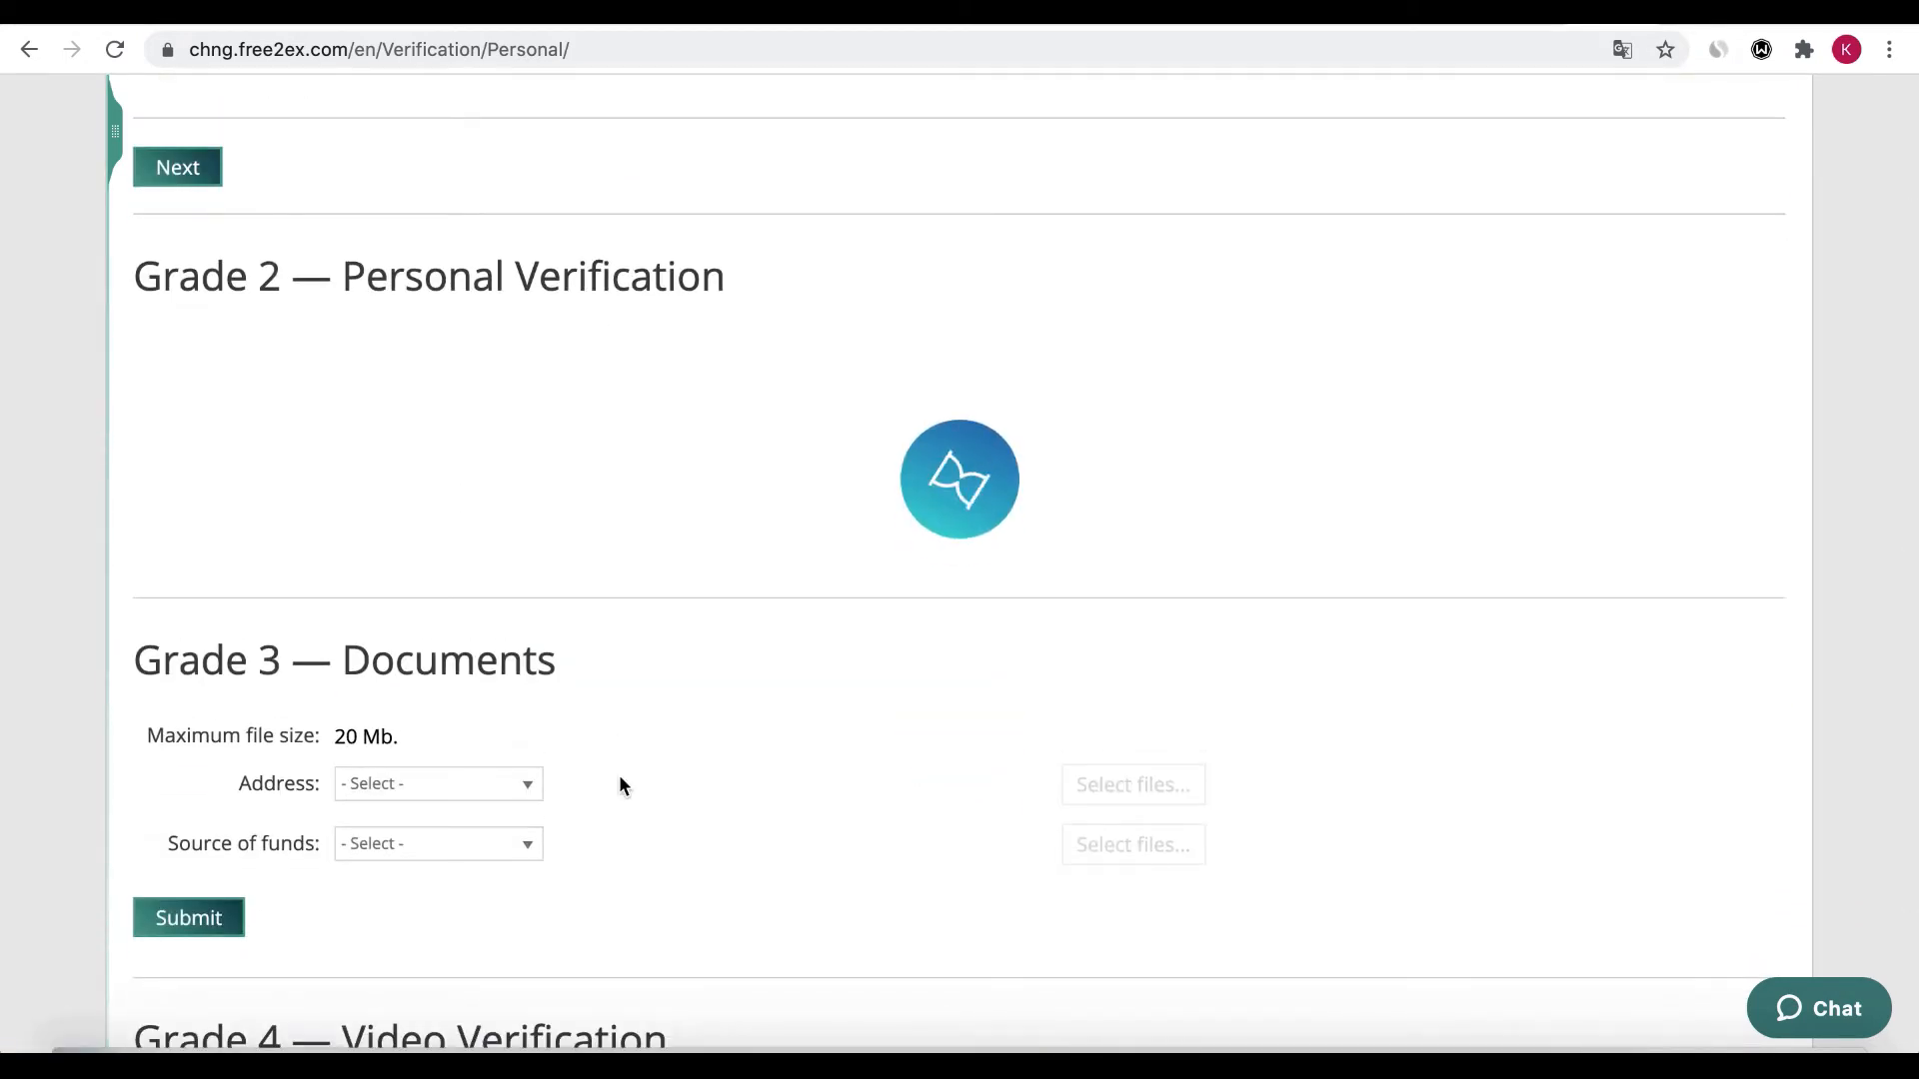
scroll(619, 787, down, 2)
scroll(619, 786, up, 12)
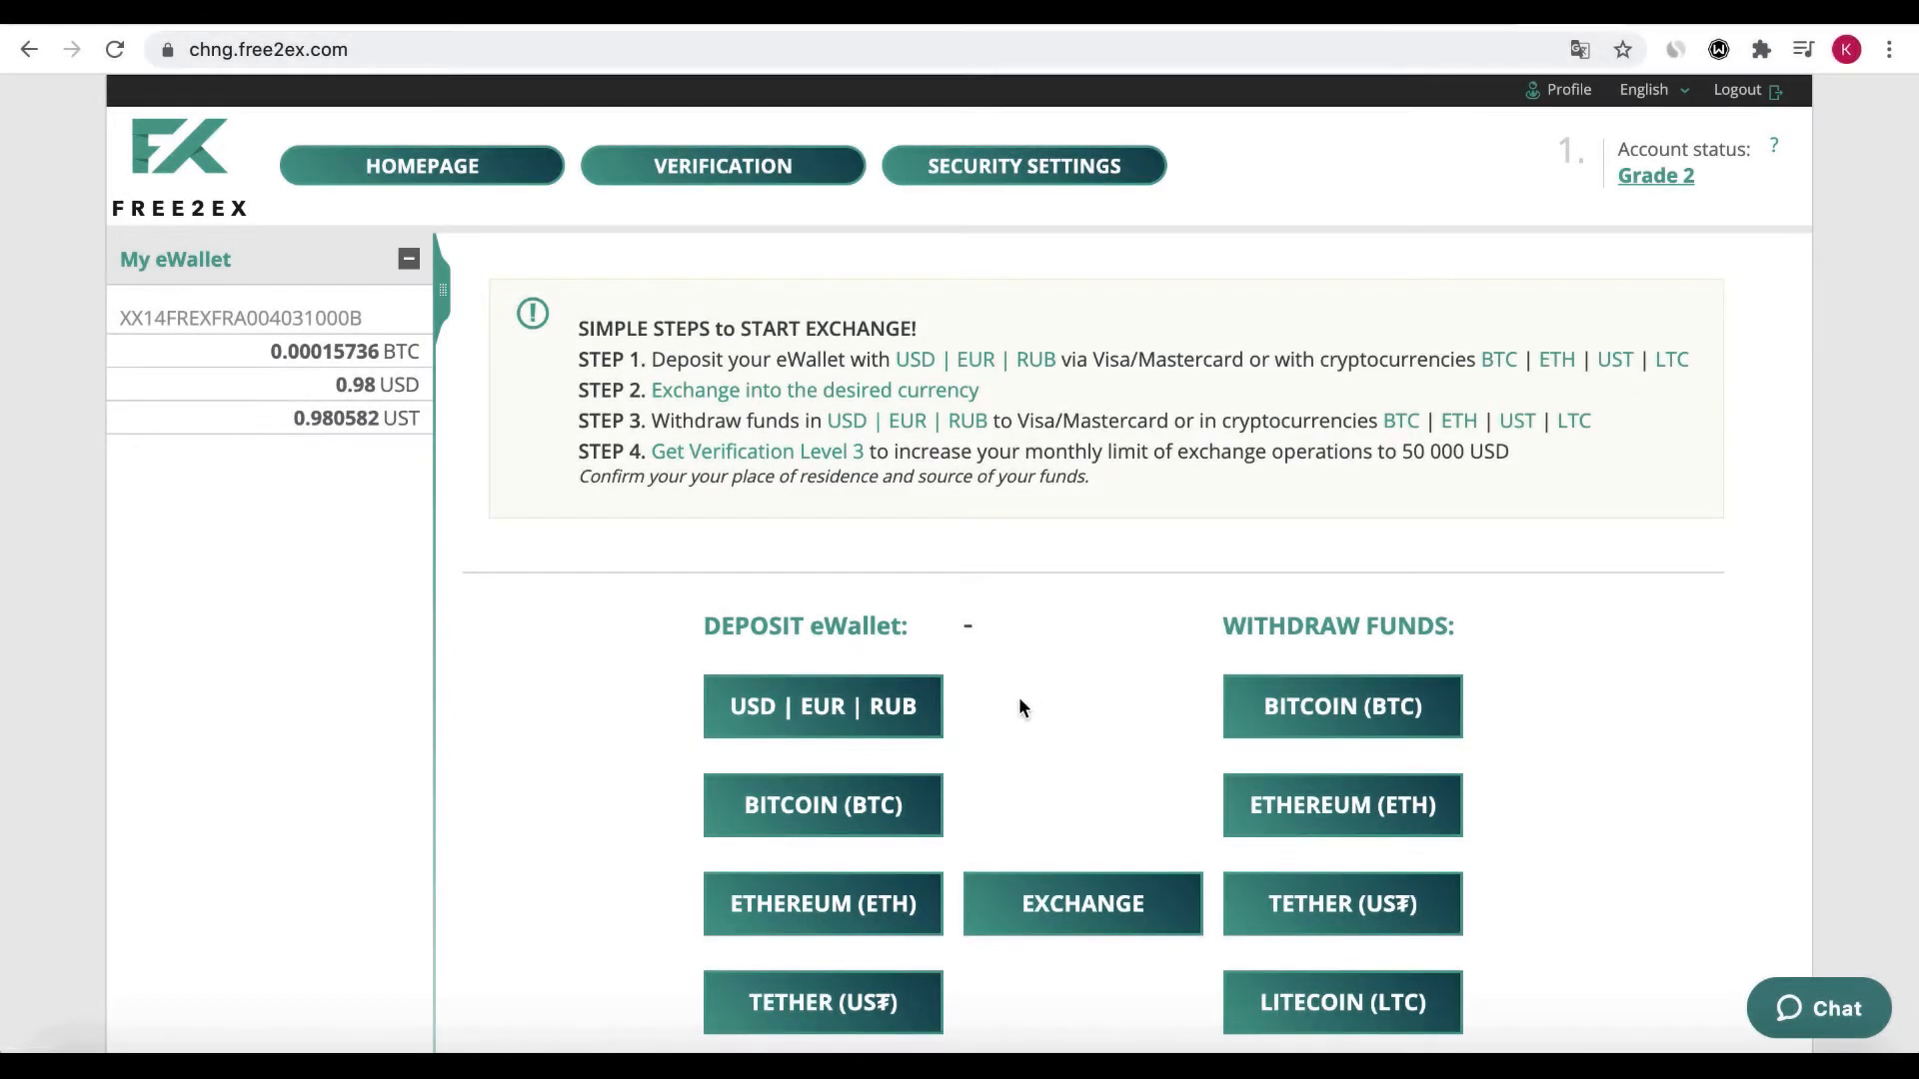
Start a fiat deposit to the eWallet by payment card in USD, with Visa as the card type
scroll(1019, 701, down, 3)
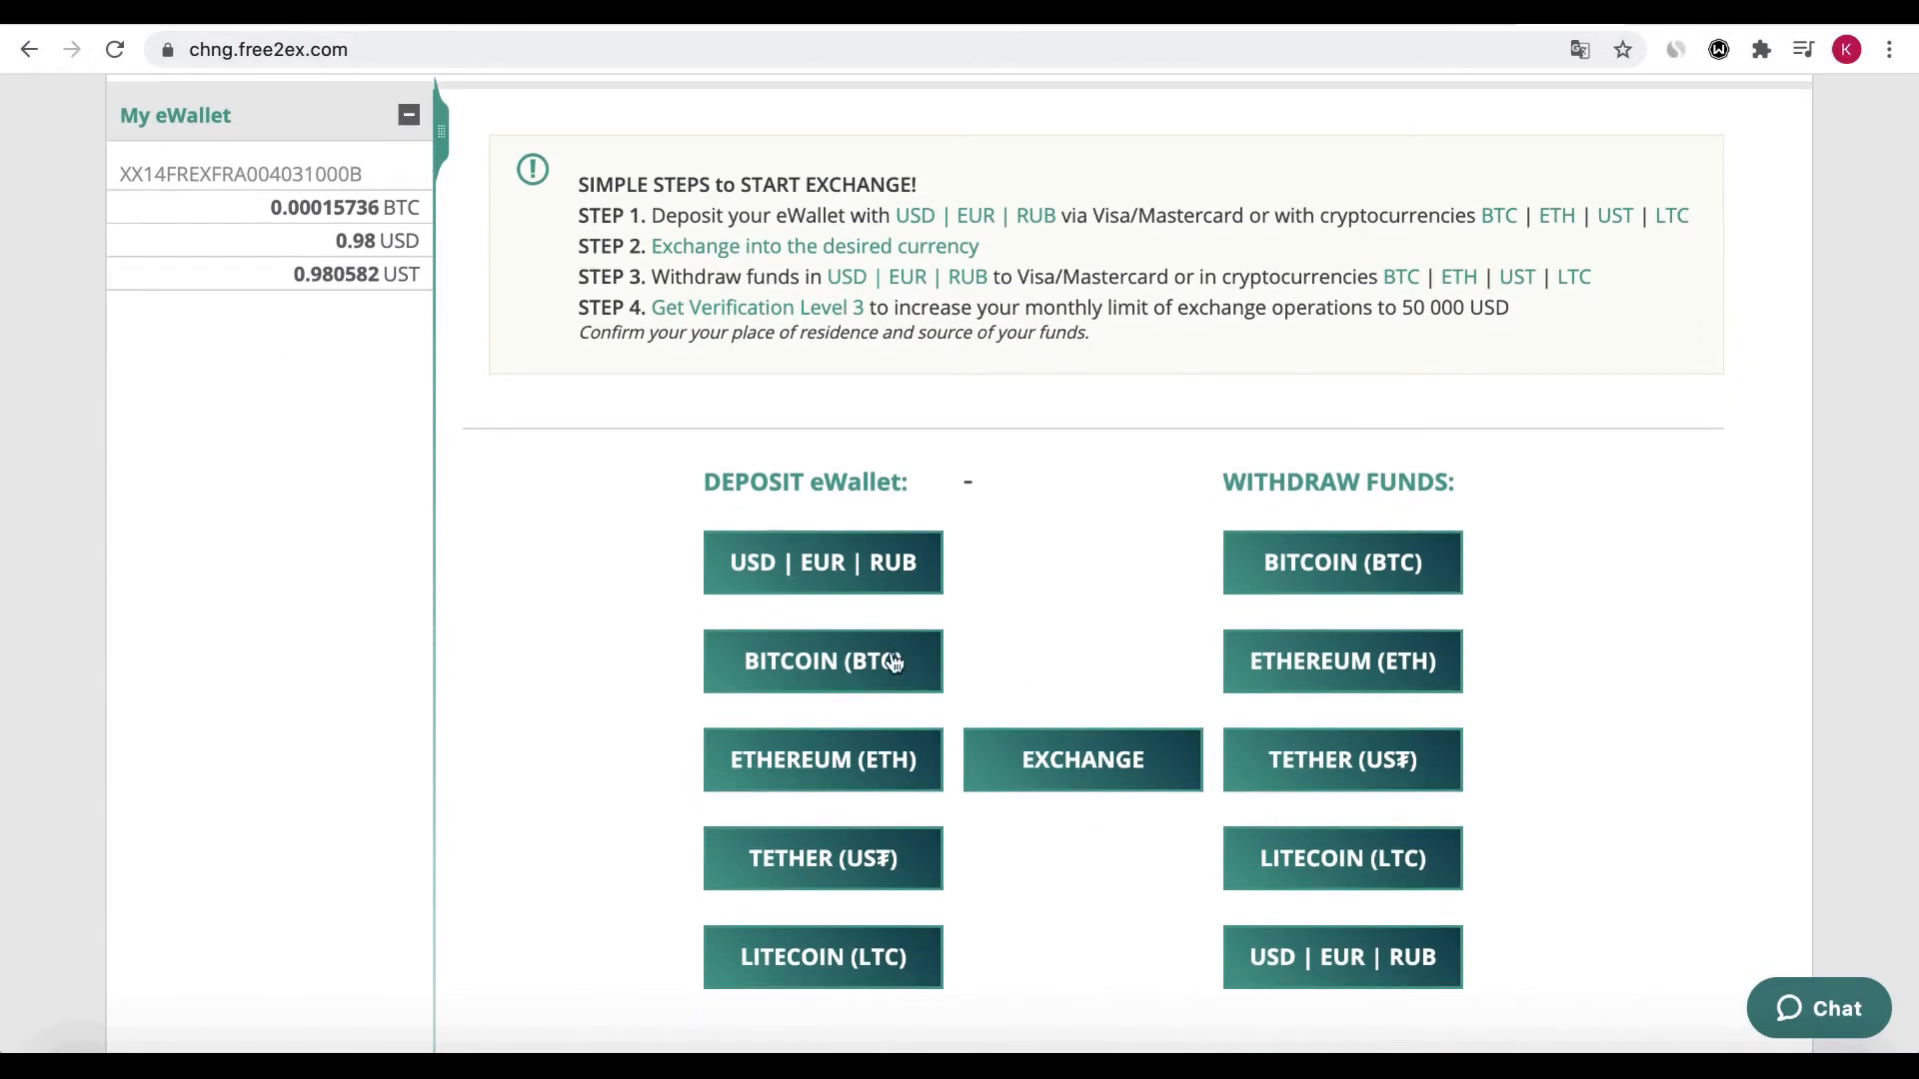
click(829, 579)
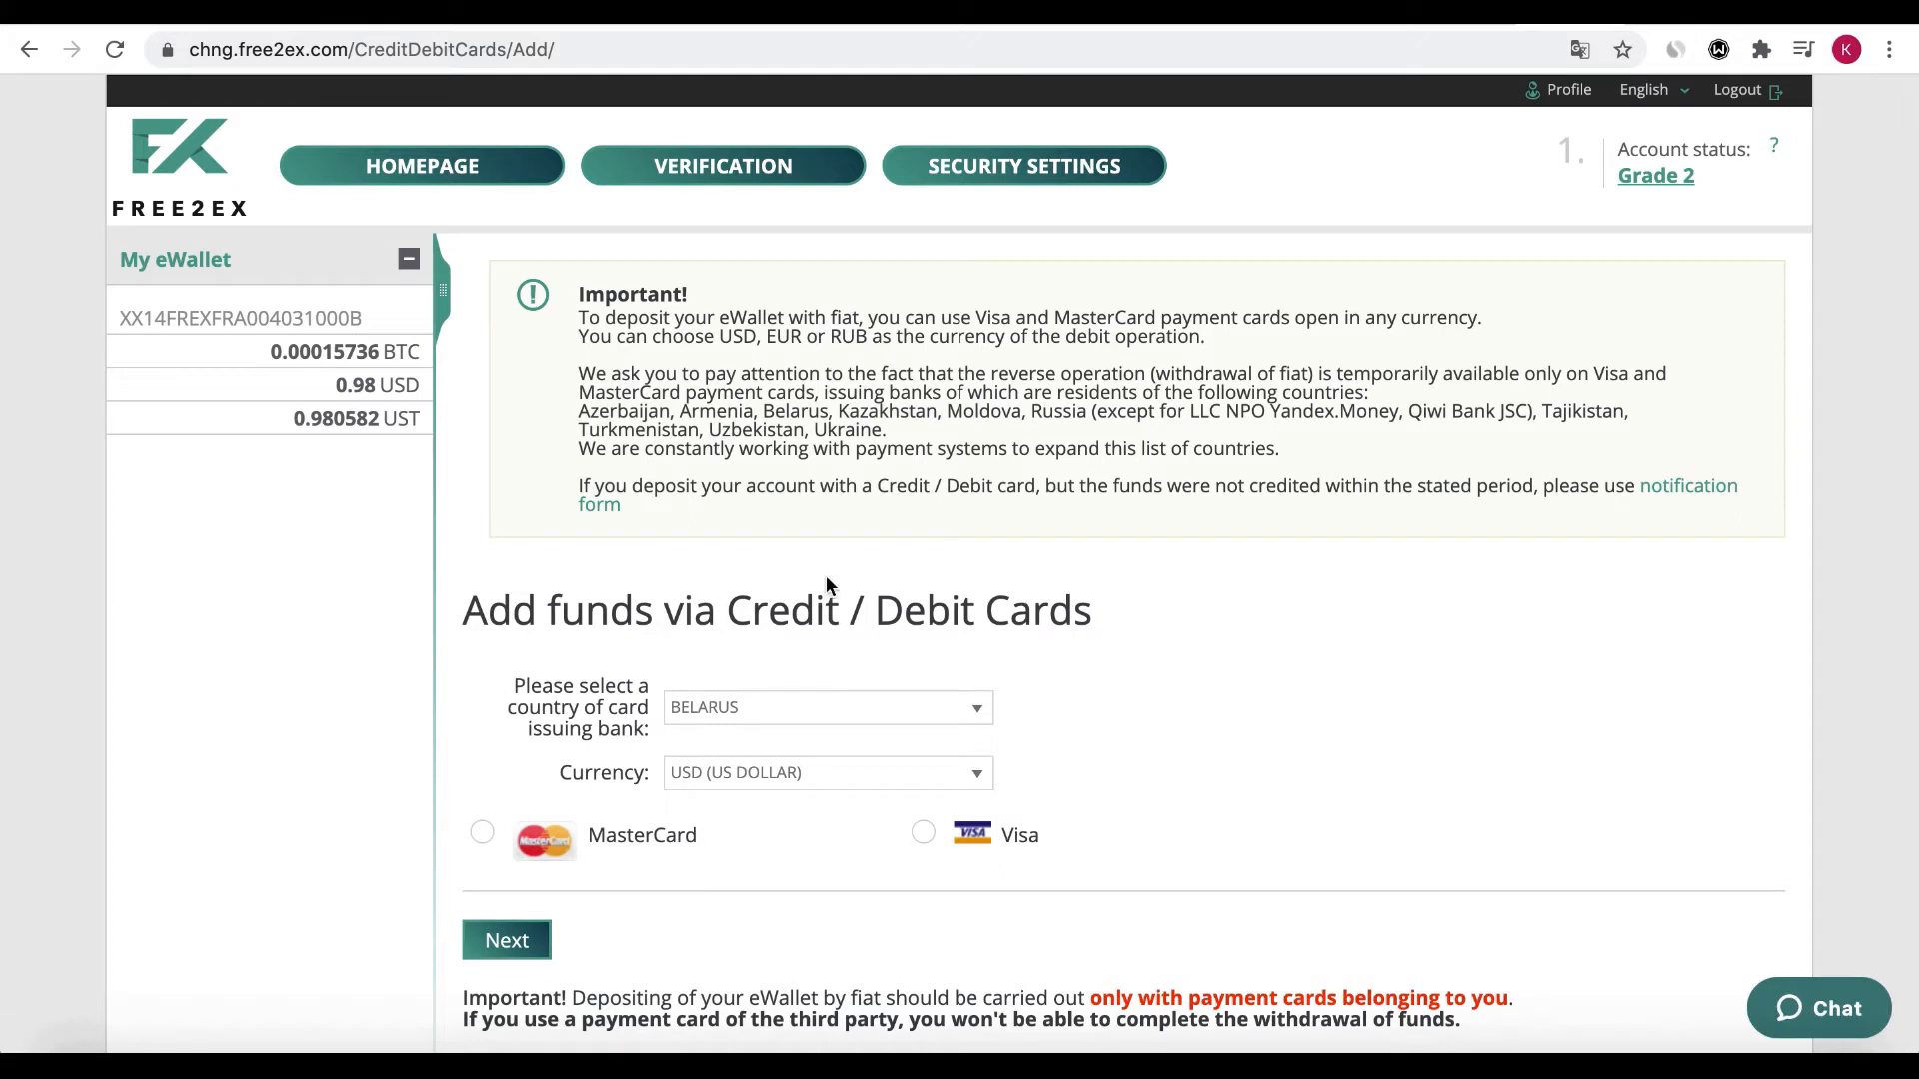
click(922, 833)
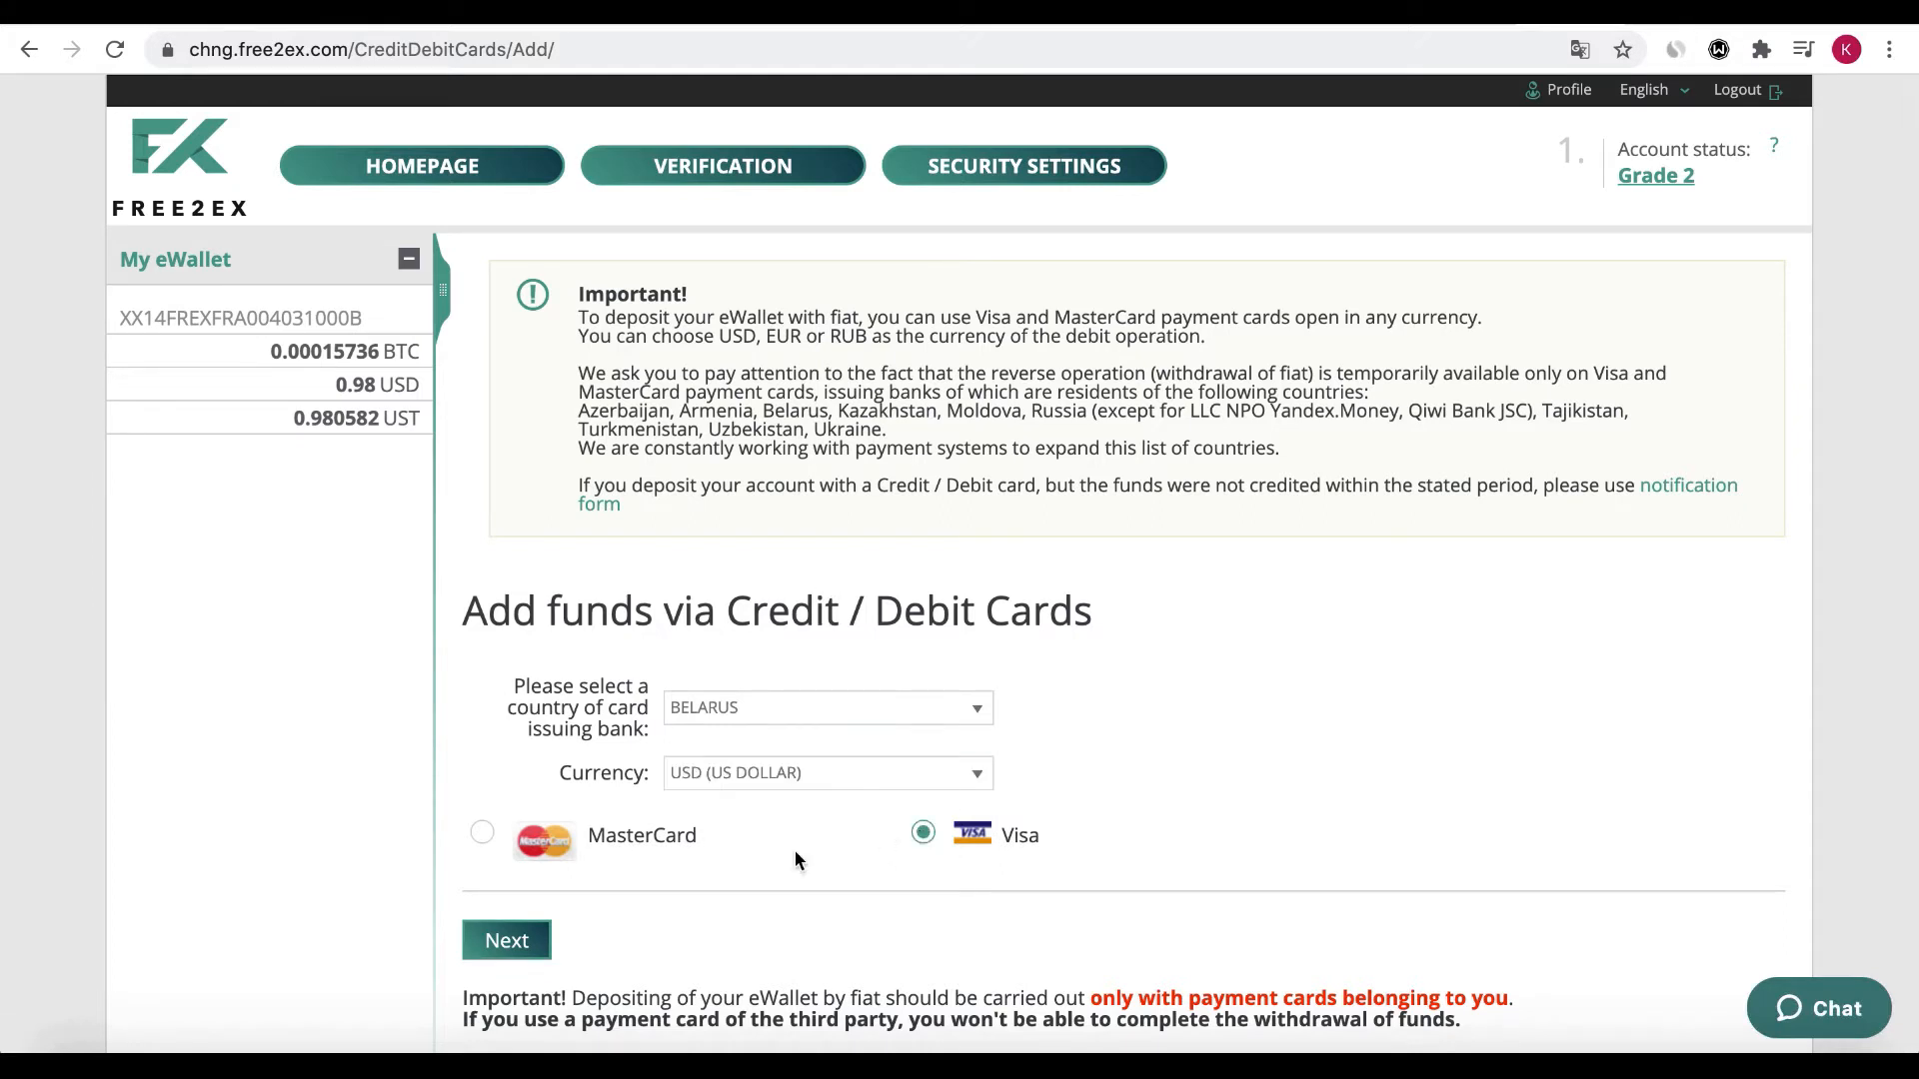
click(530, 937)
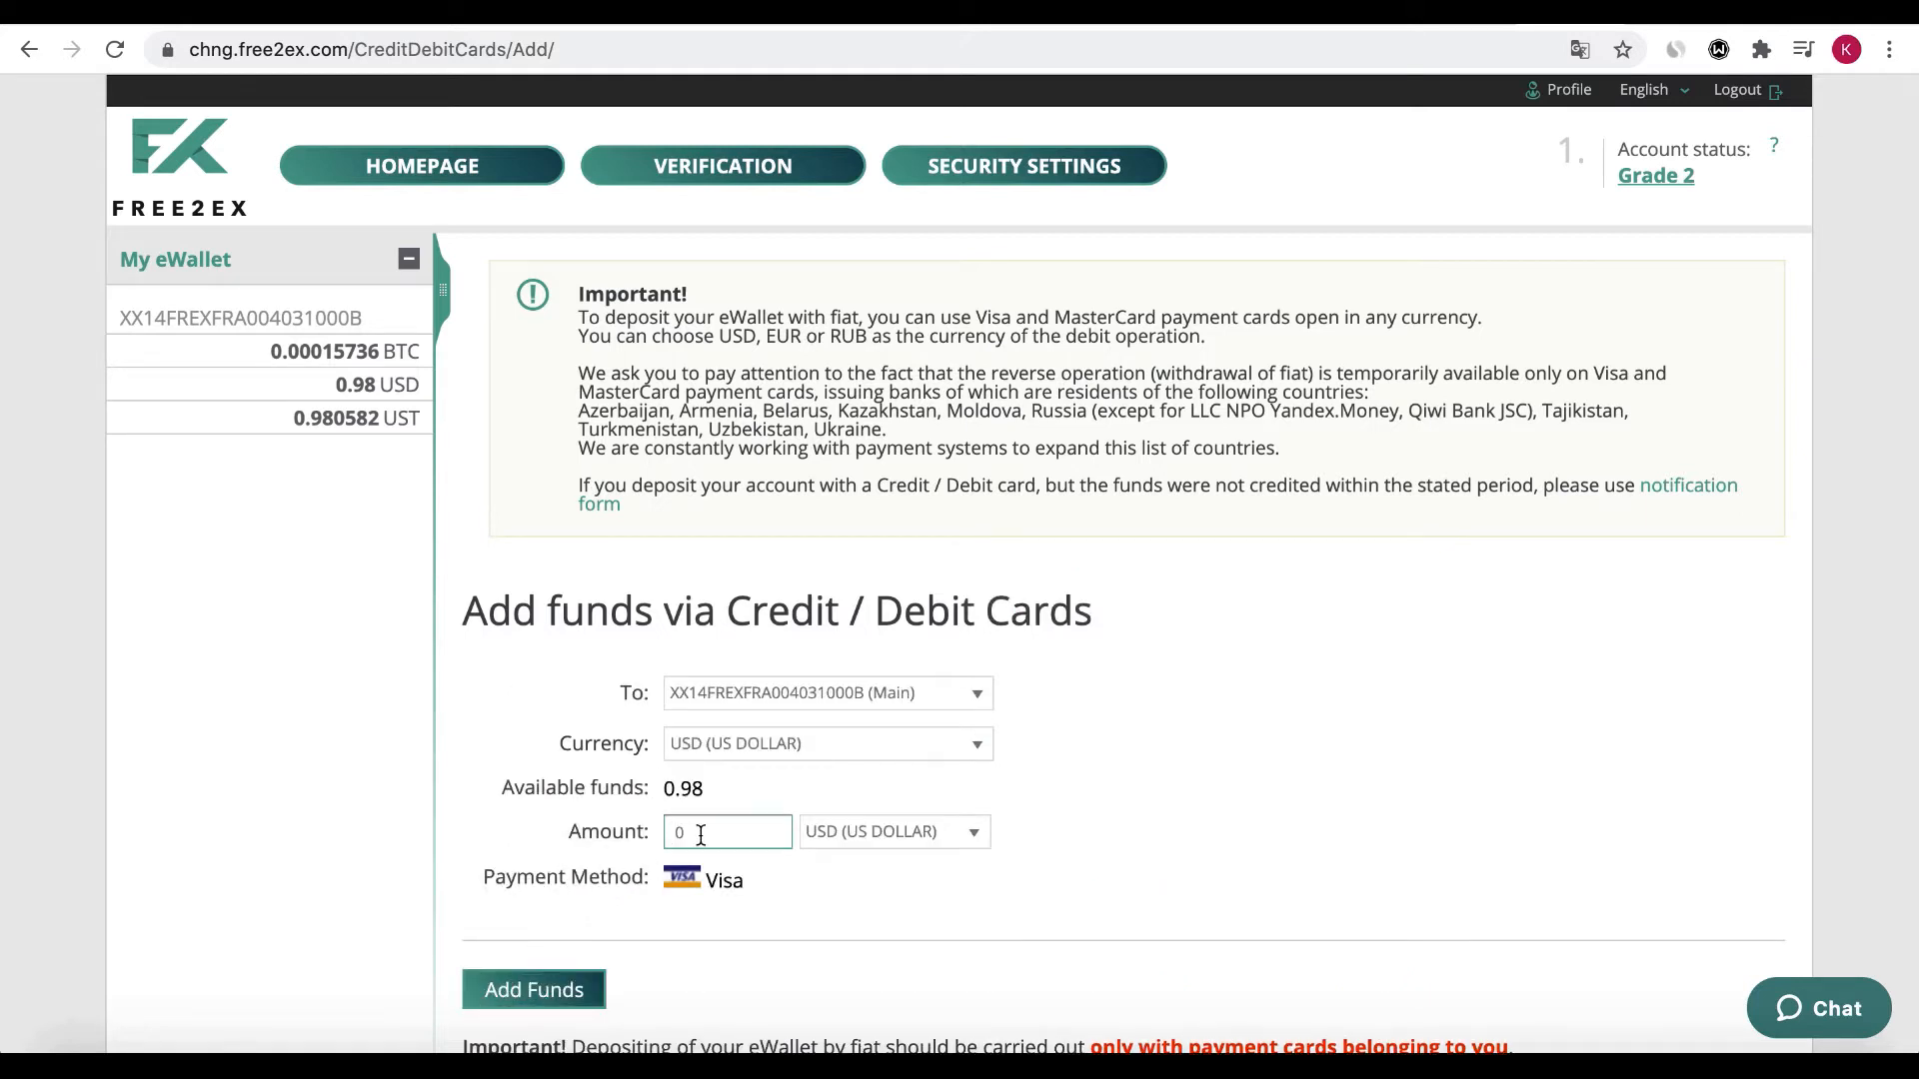
Set the card deposit amount to 50 USD and submit the request to add funds
text(50)
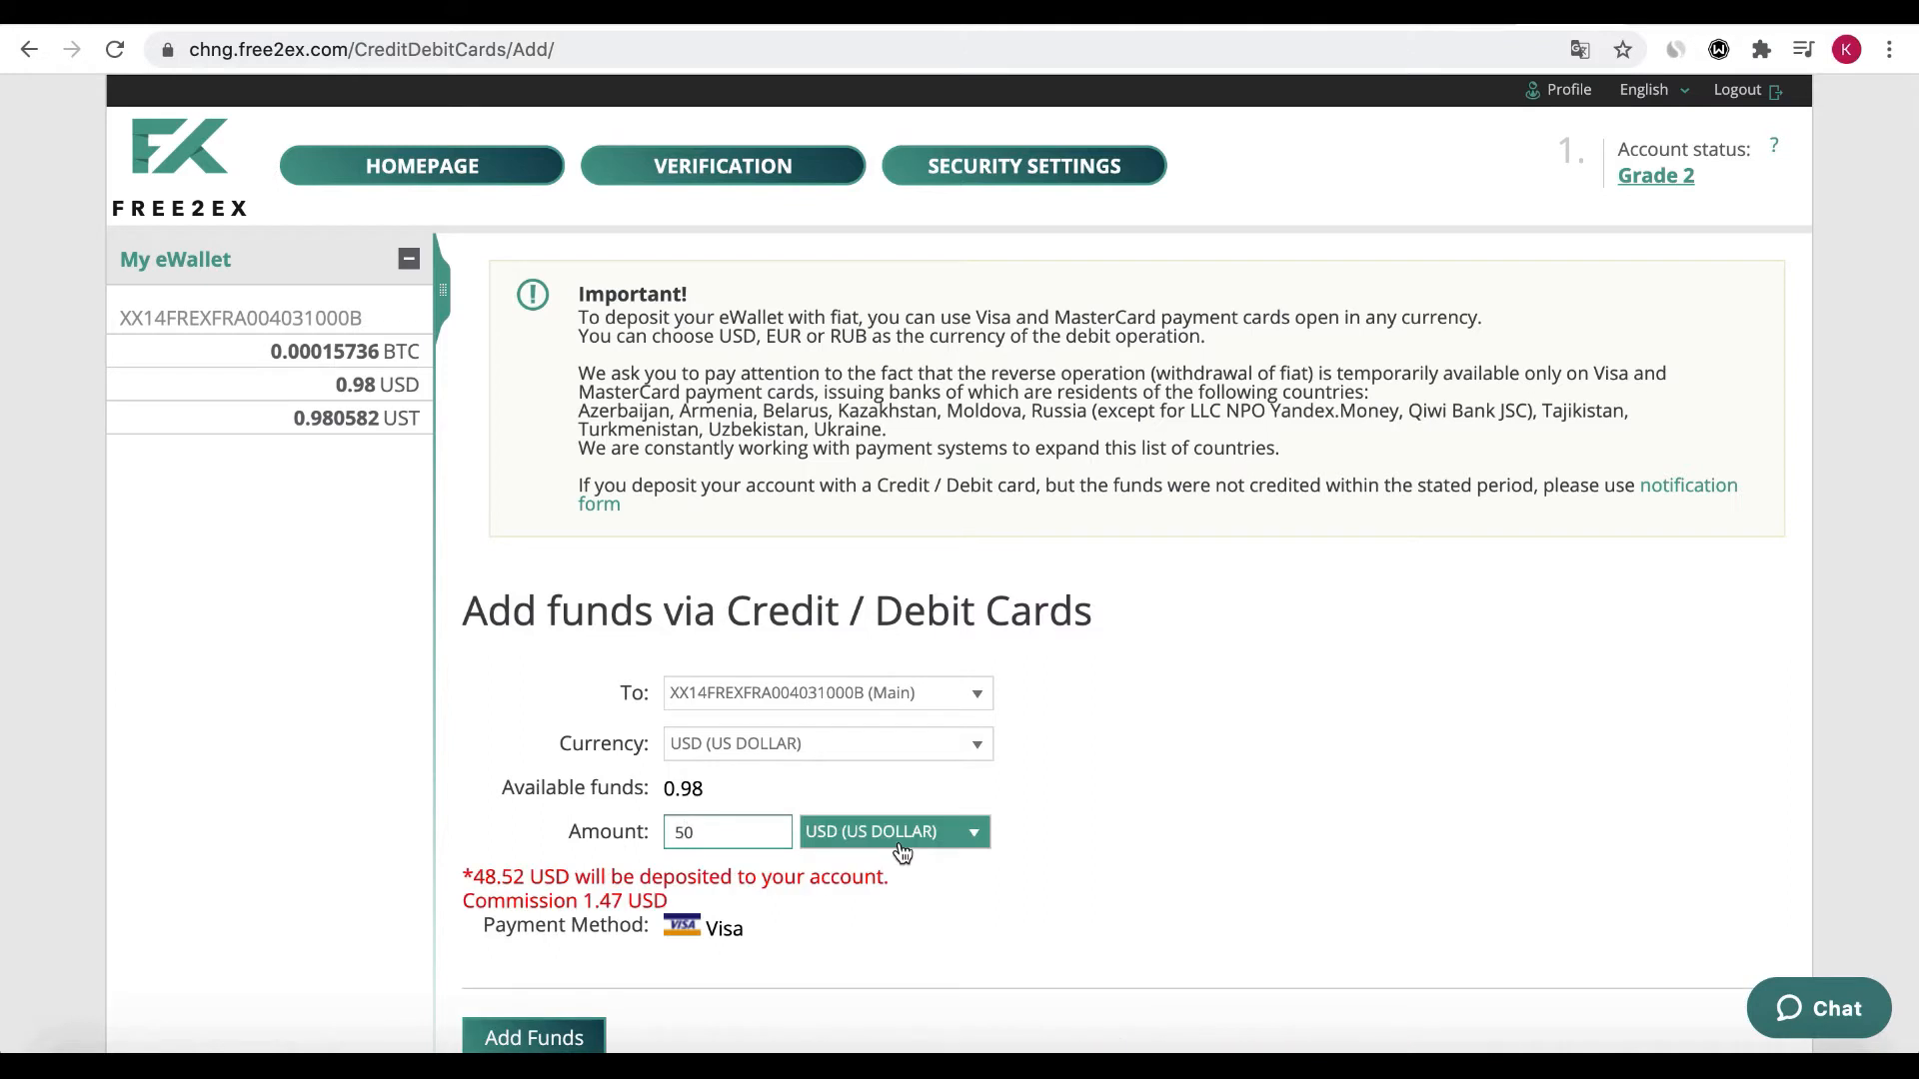
scroll(980, 867, down, 1)
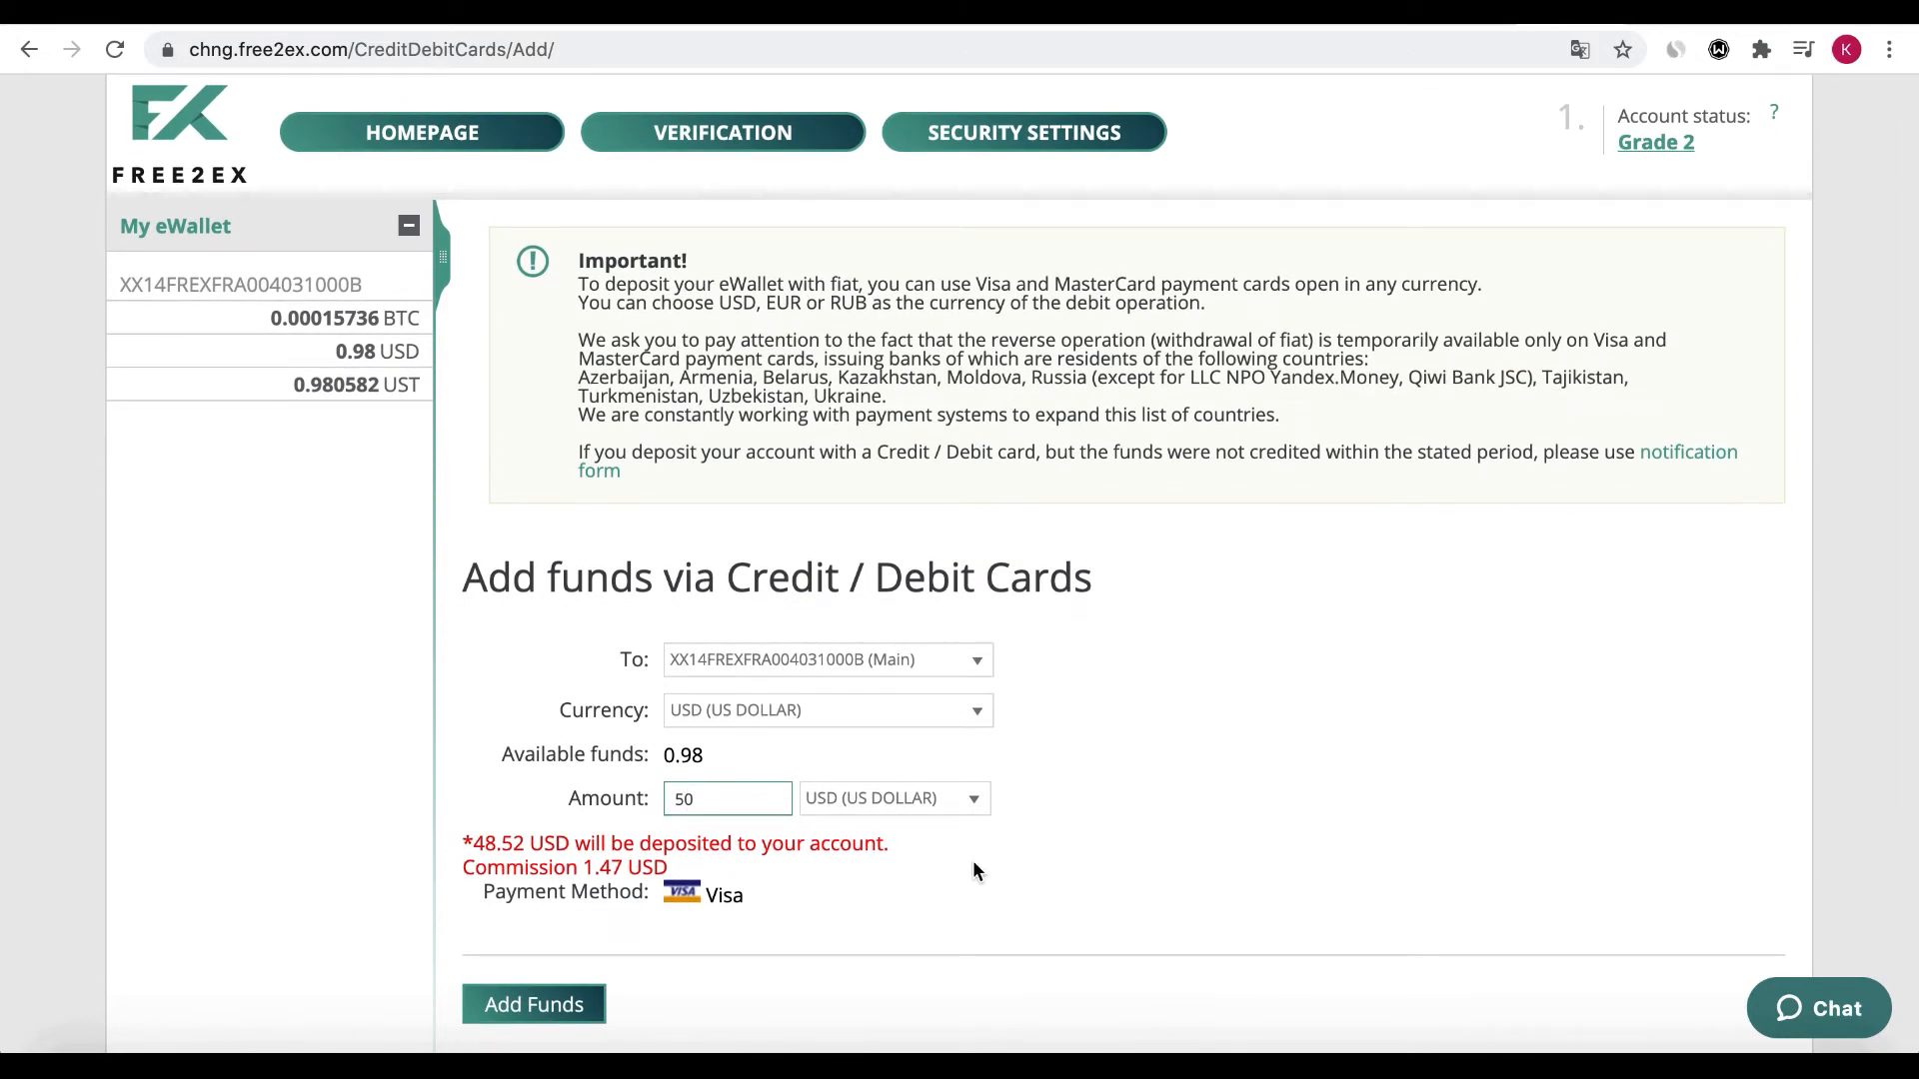
click(533, 1007)
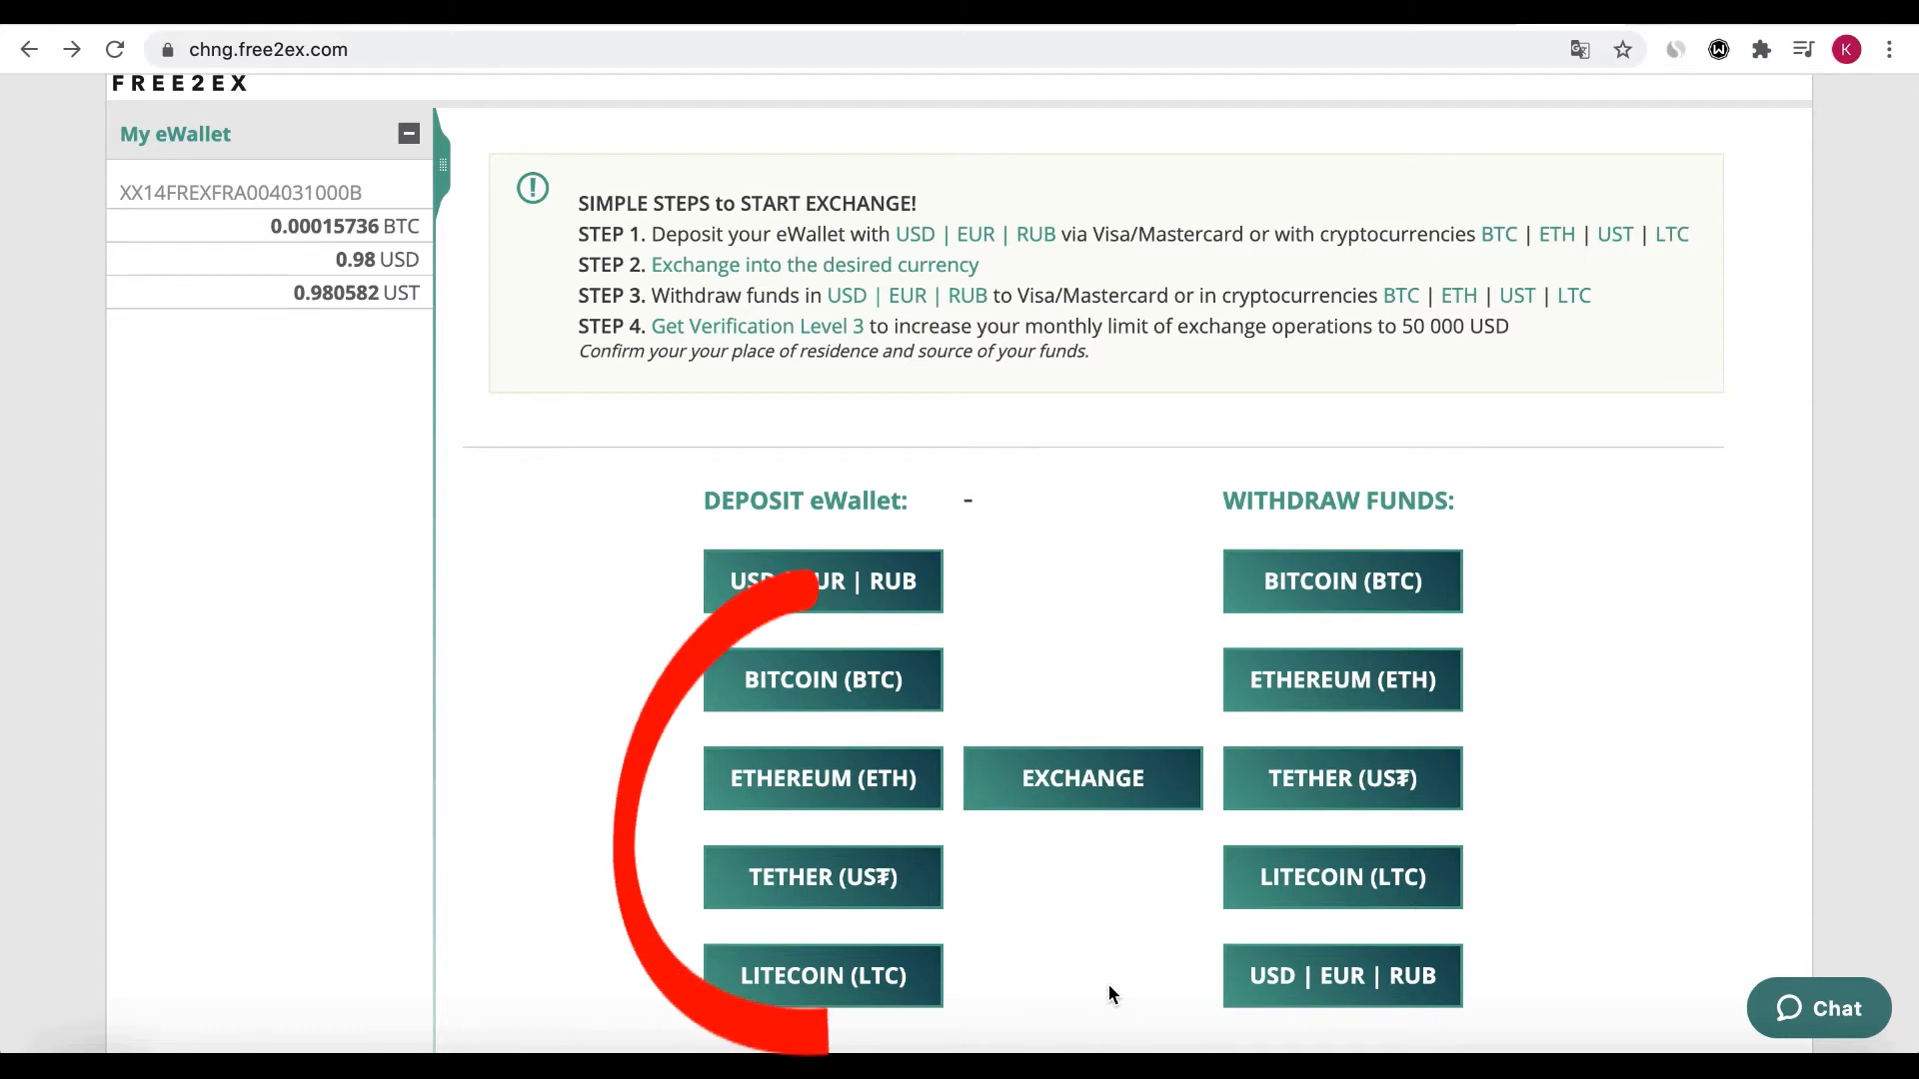
Start a Bitcoin (BTC) deposit to the eWallet and proceed with the main account and BTC currency
click(823, 684)
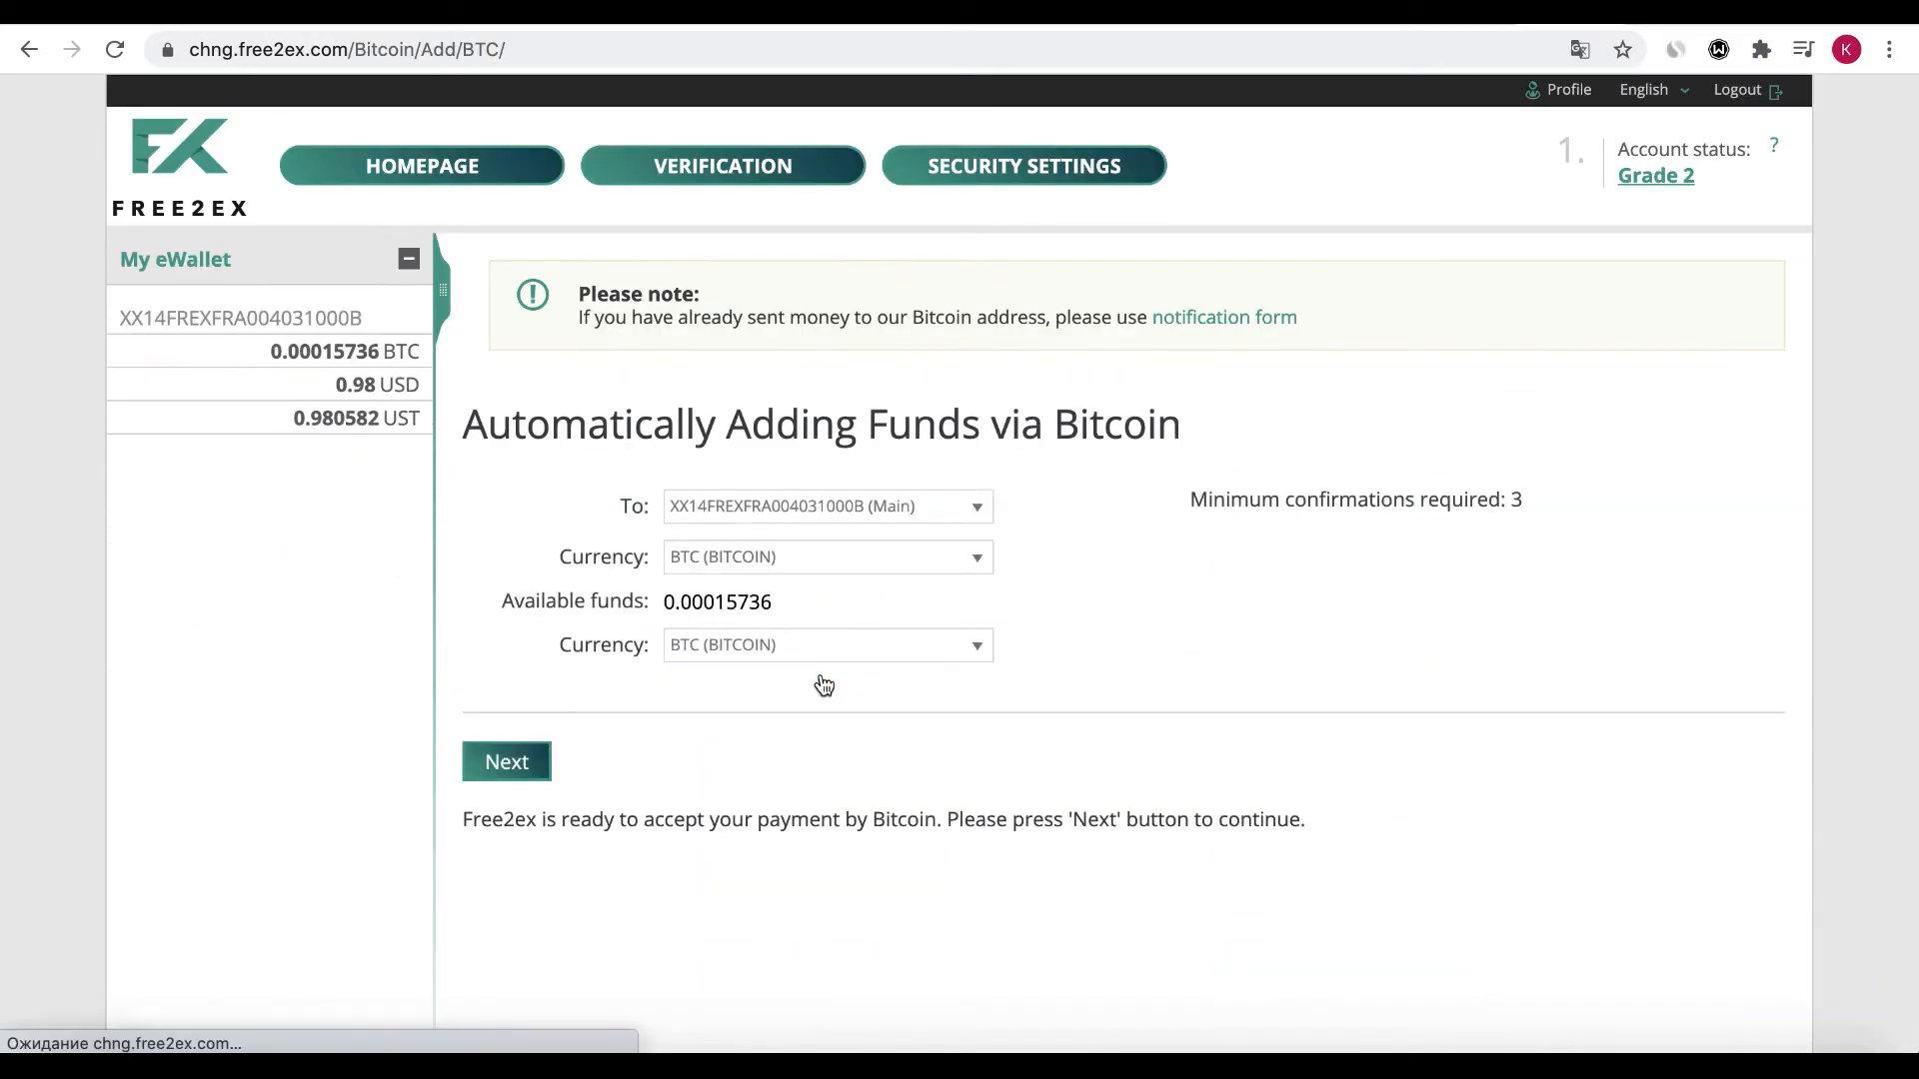
click(517, 763)
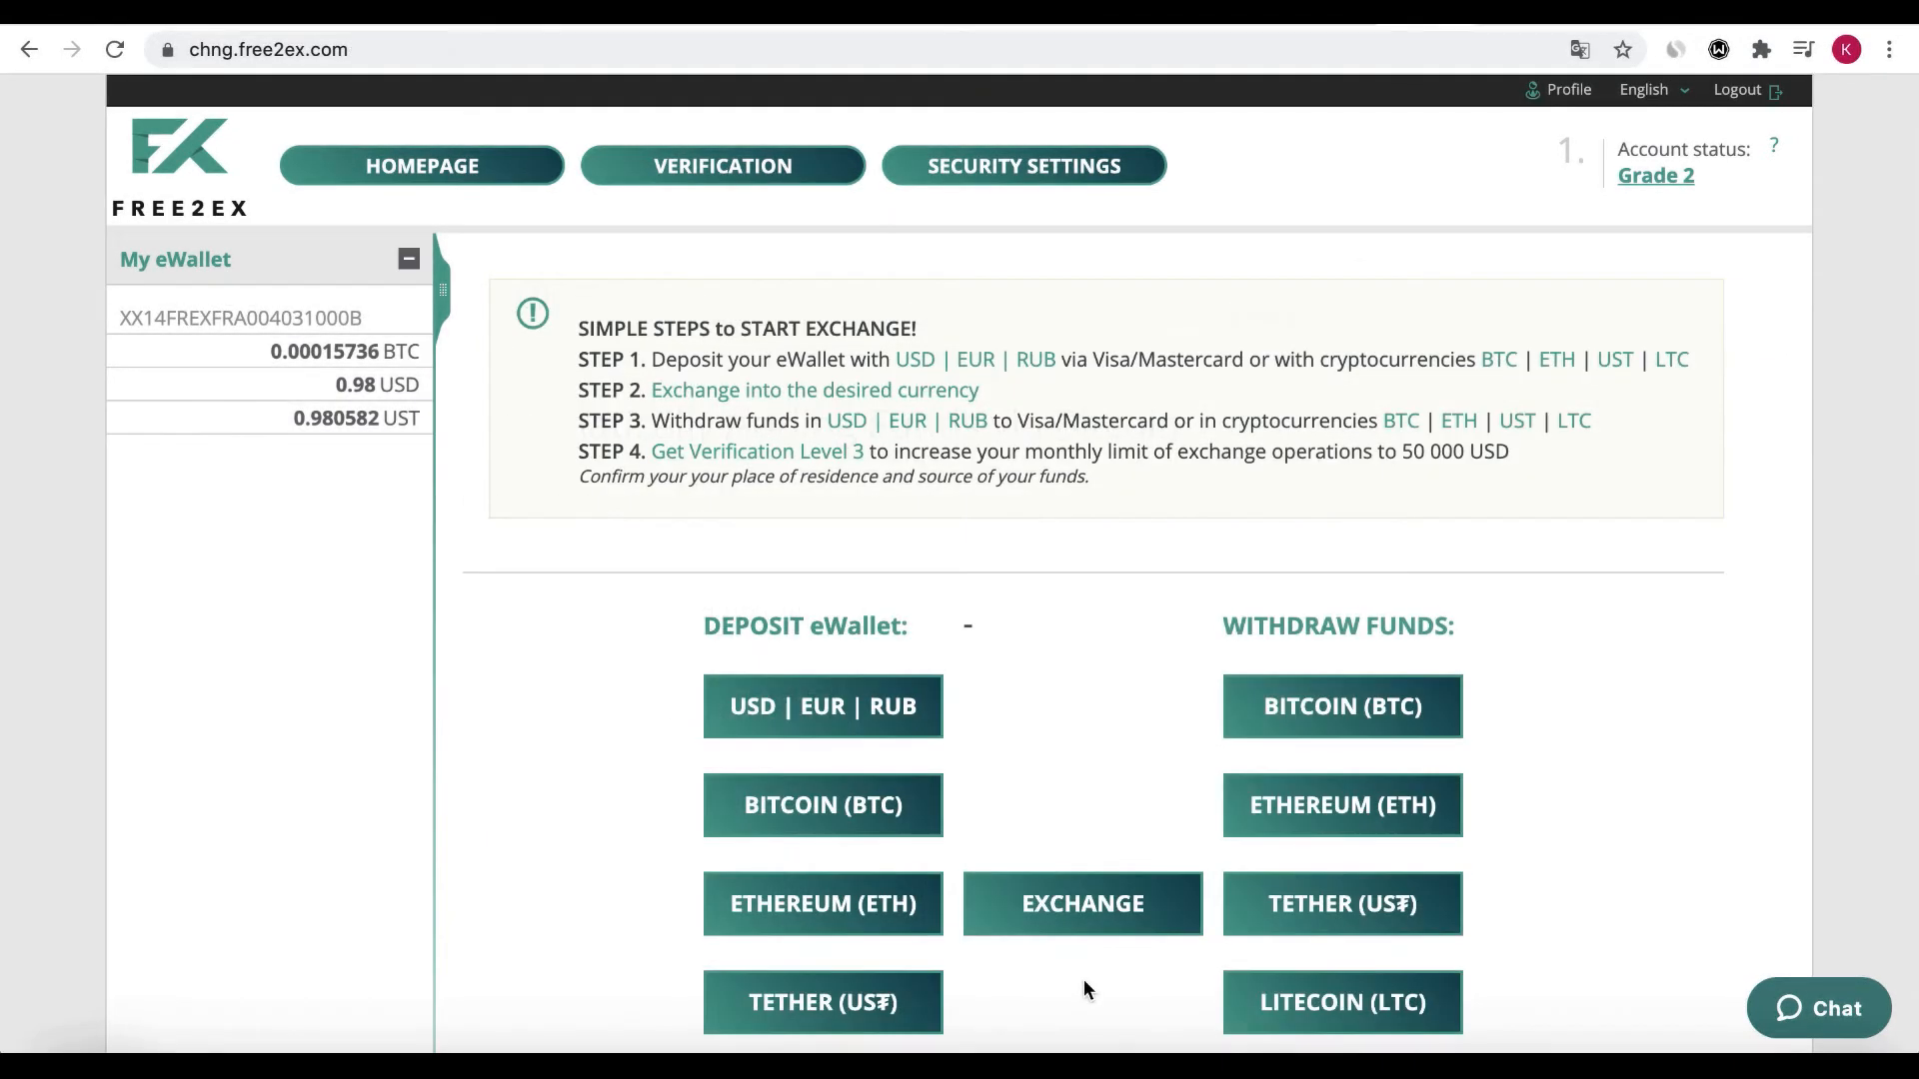
Open the currency exchange and set it to convert from BTC (Bitcoin) to USD (US Dollar)
click(1082, 925)
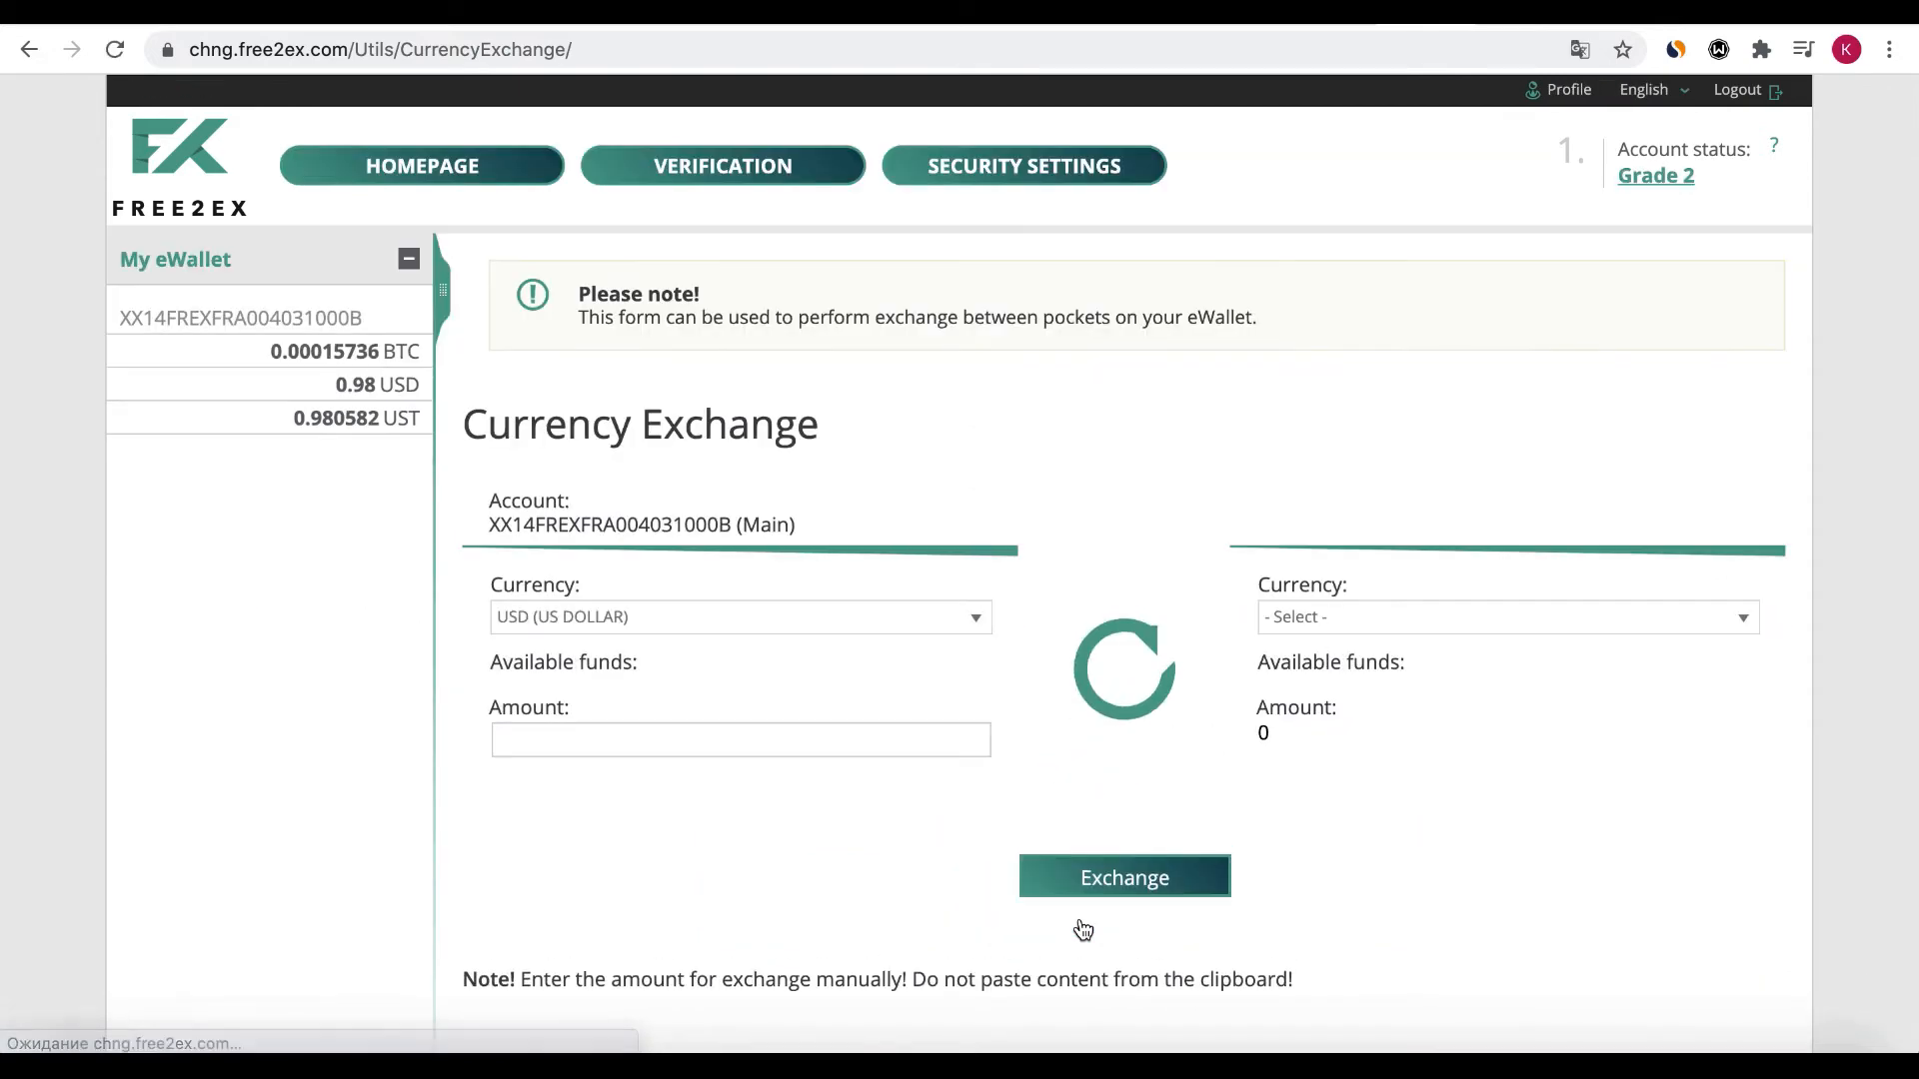
click(951, 626)
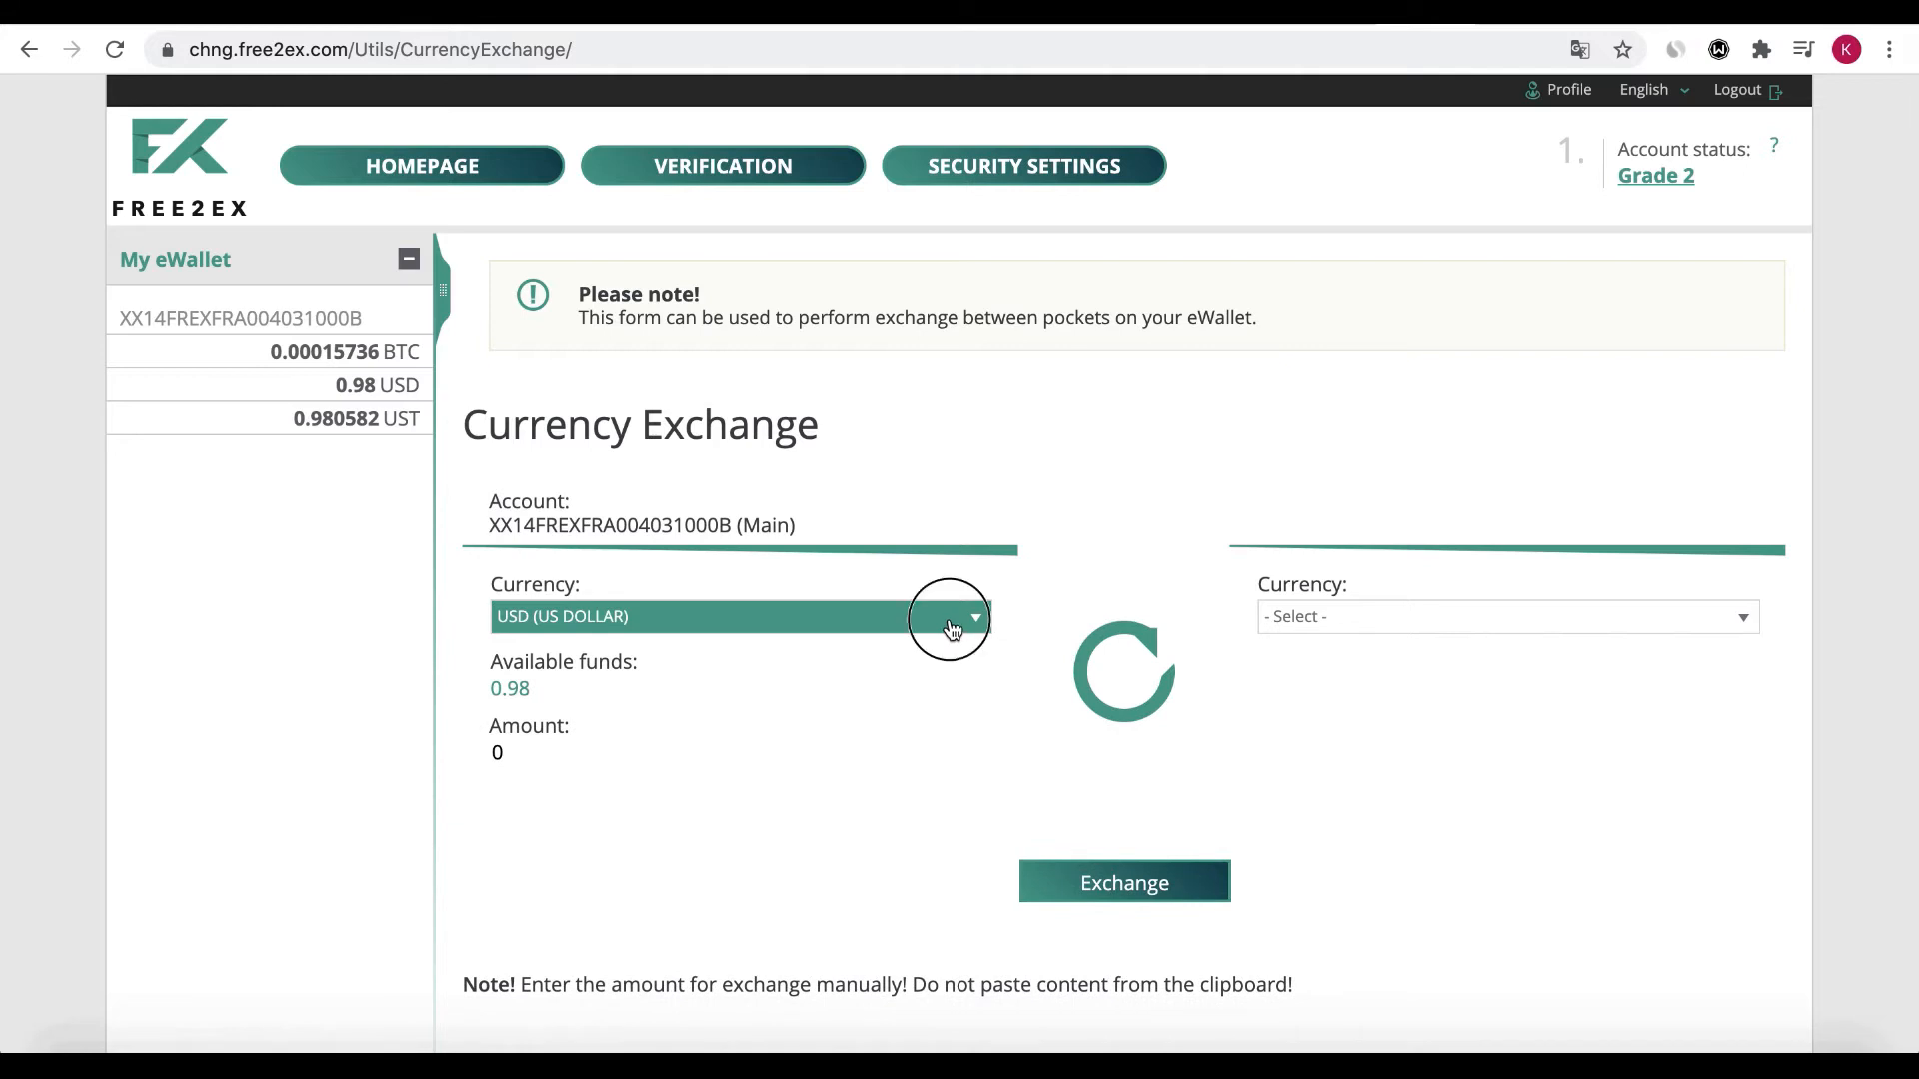
click(810, 679)
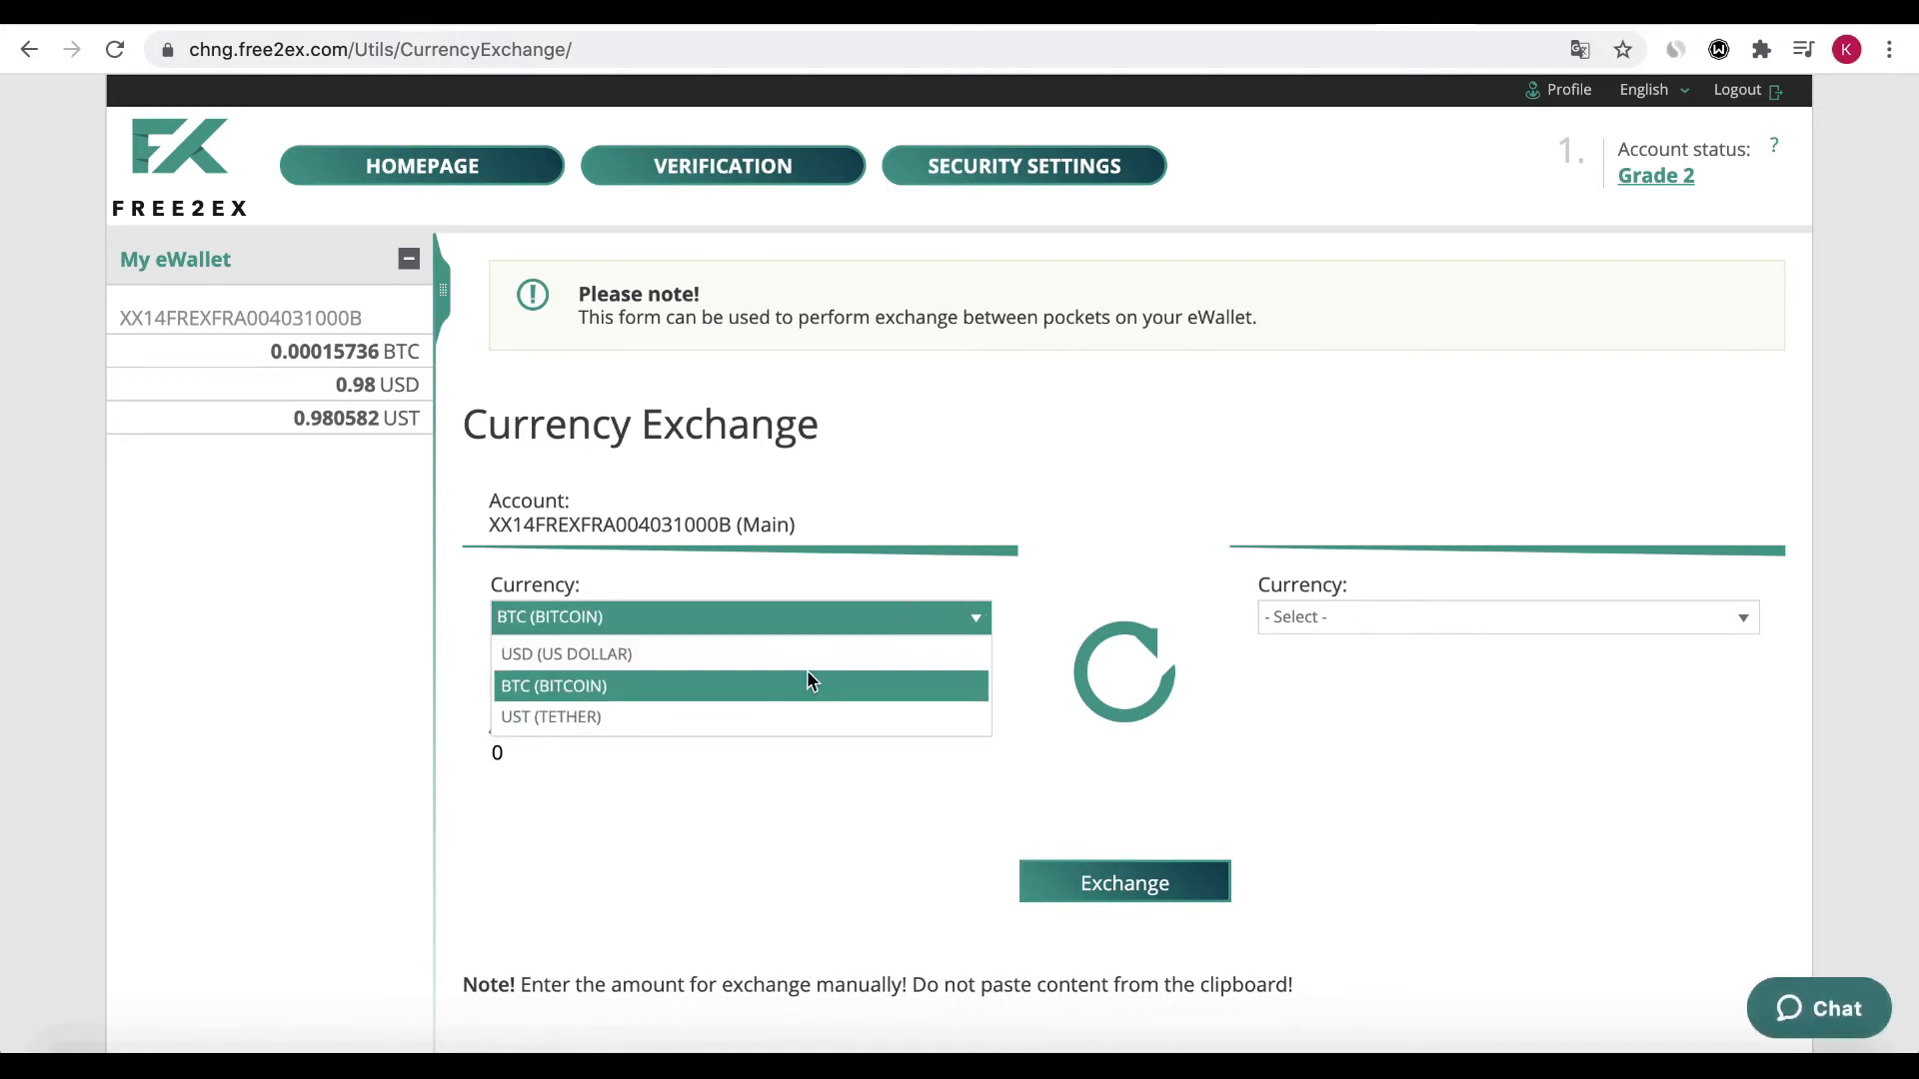
click(1370, 628)
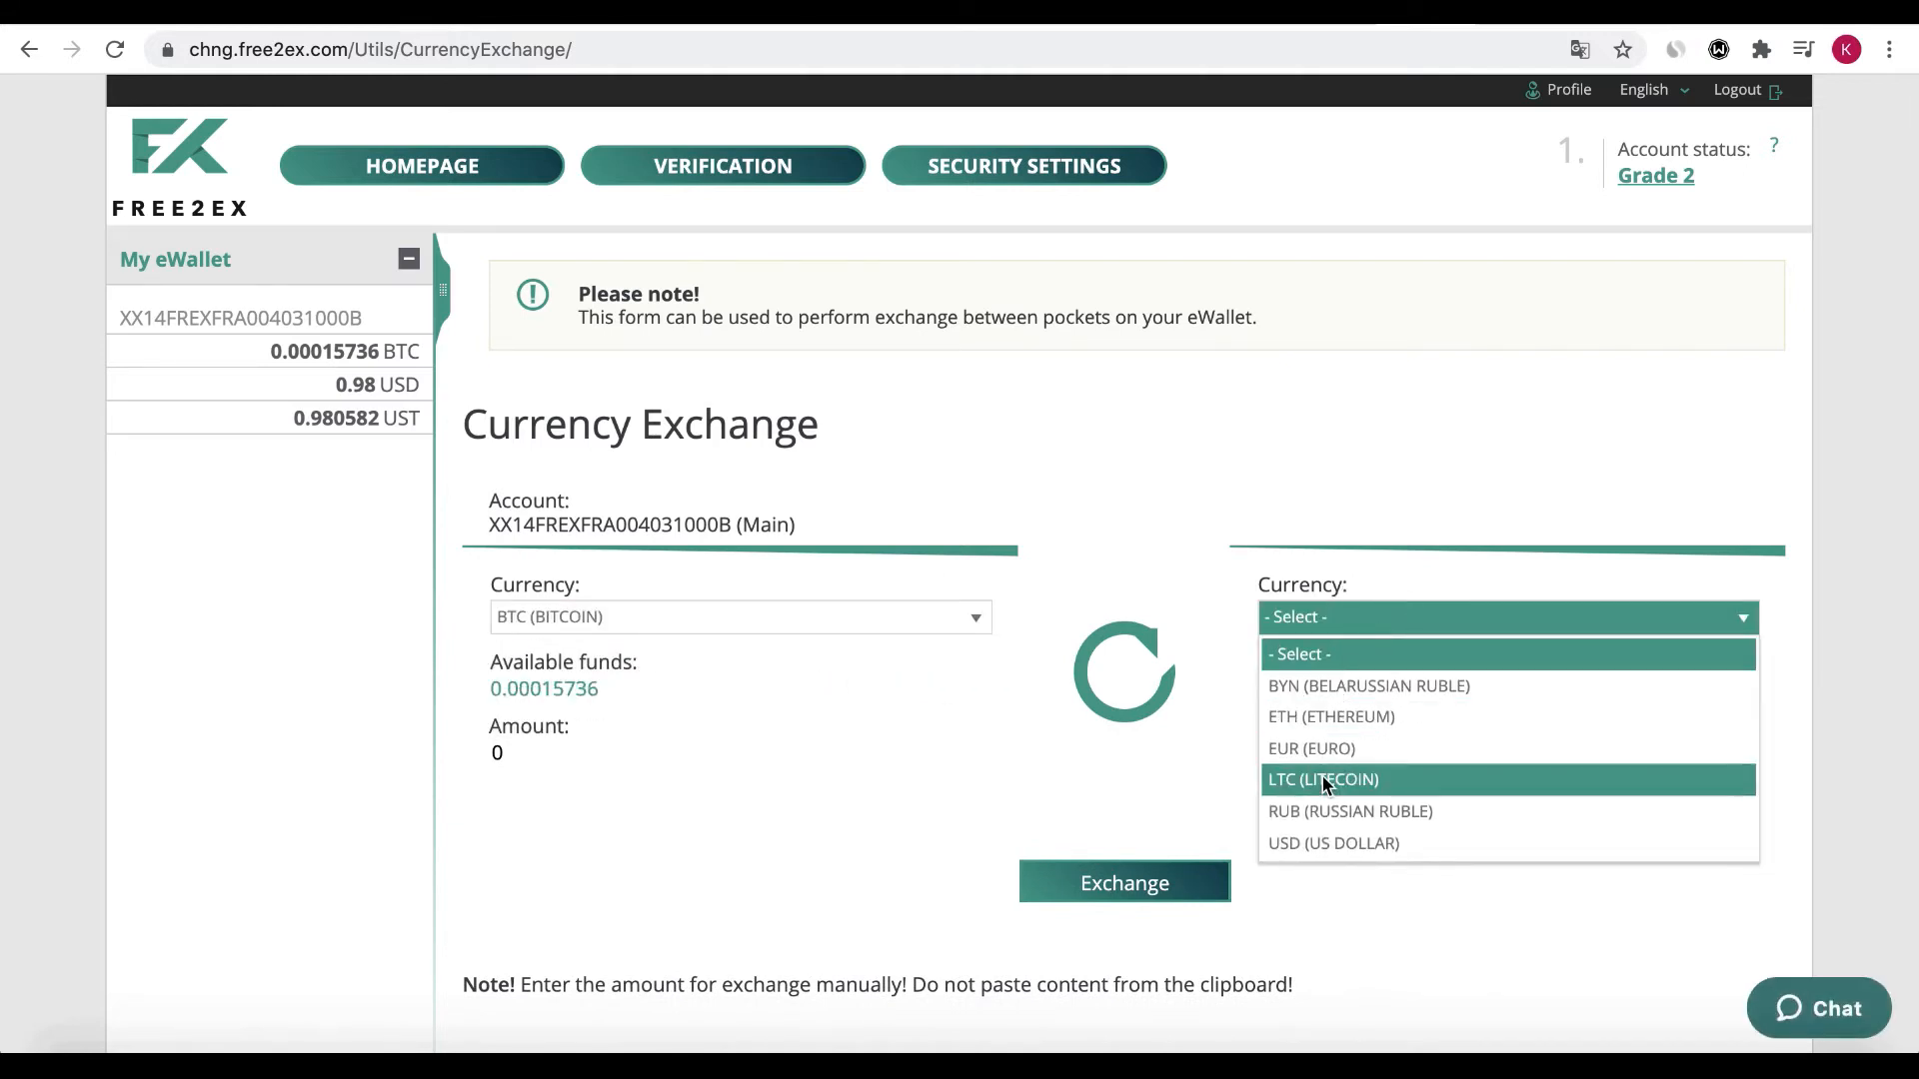
click(1311, 842)
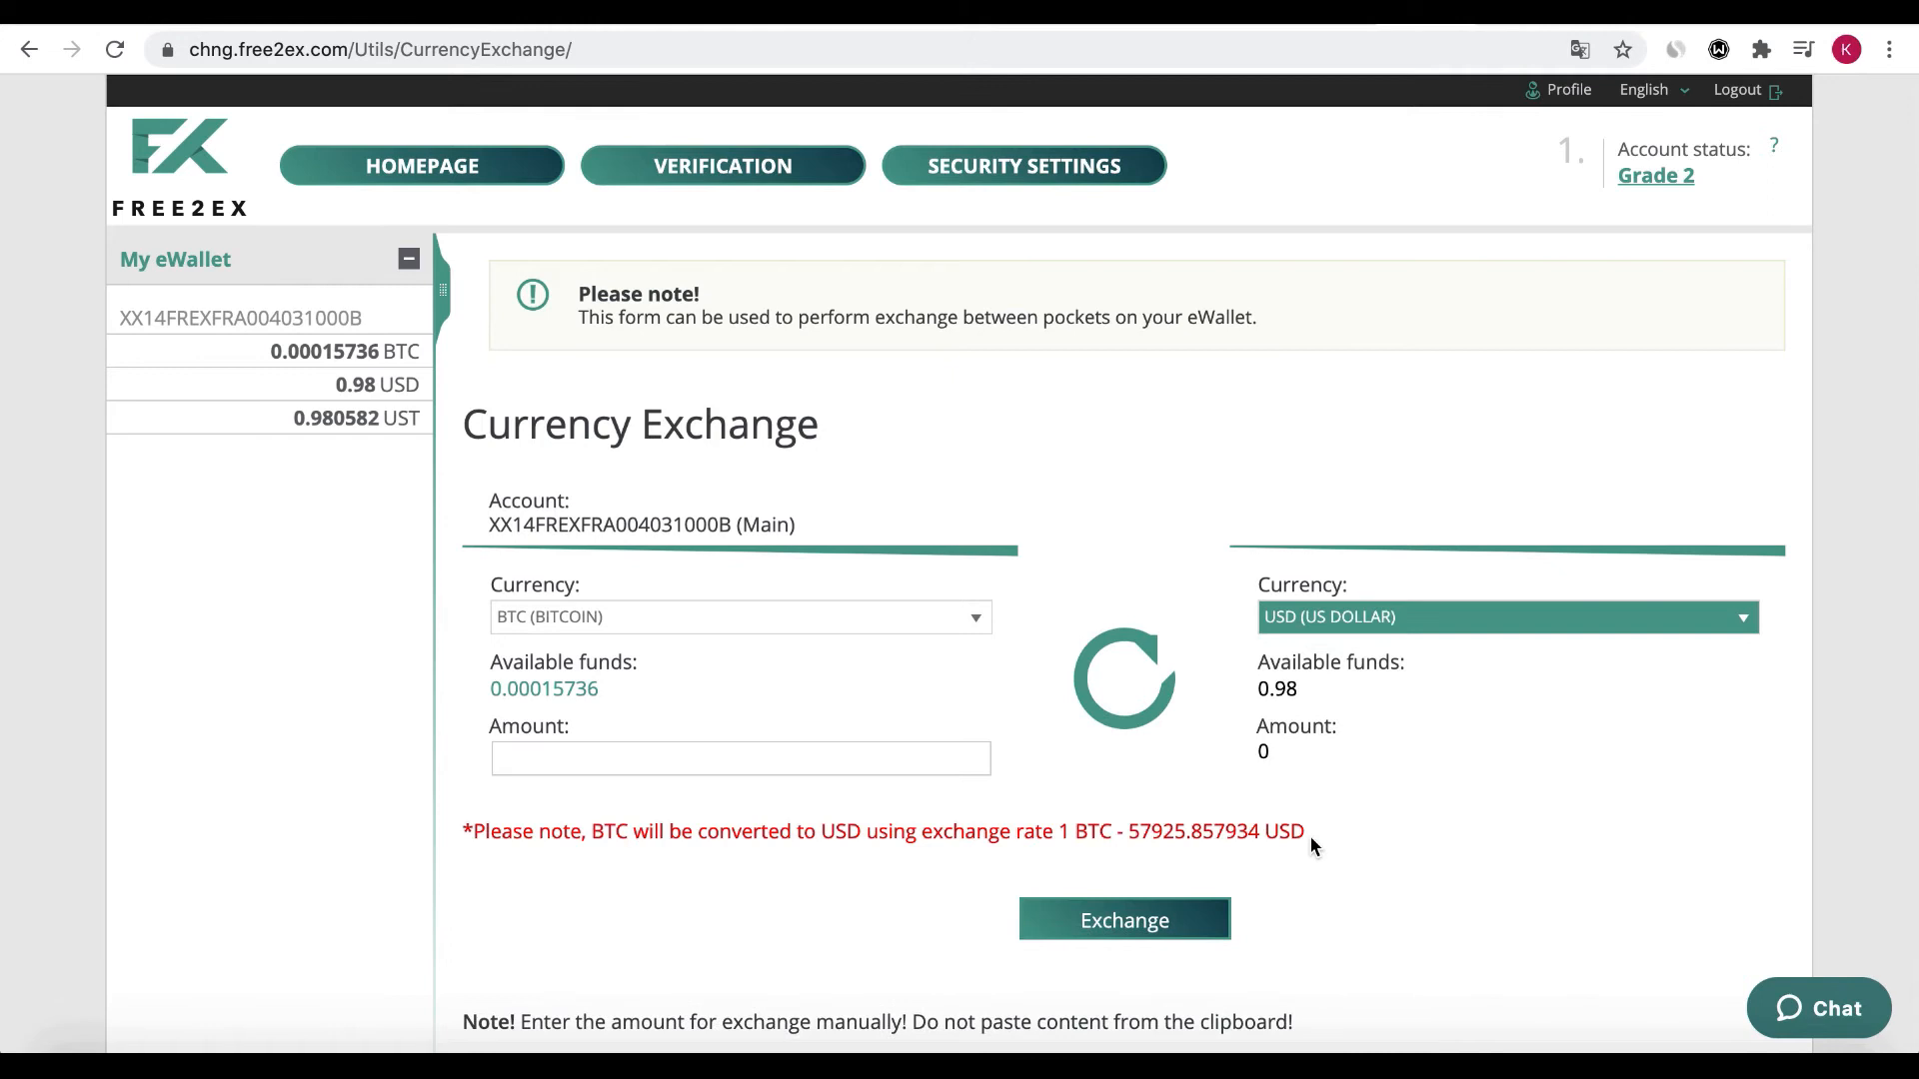
Enter 0.0001 BTC as the amount and carry out the exchange
click(653, 757)
text(0)
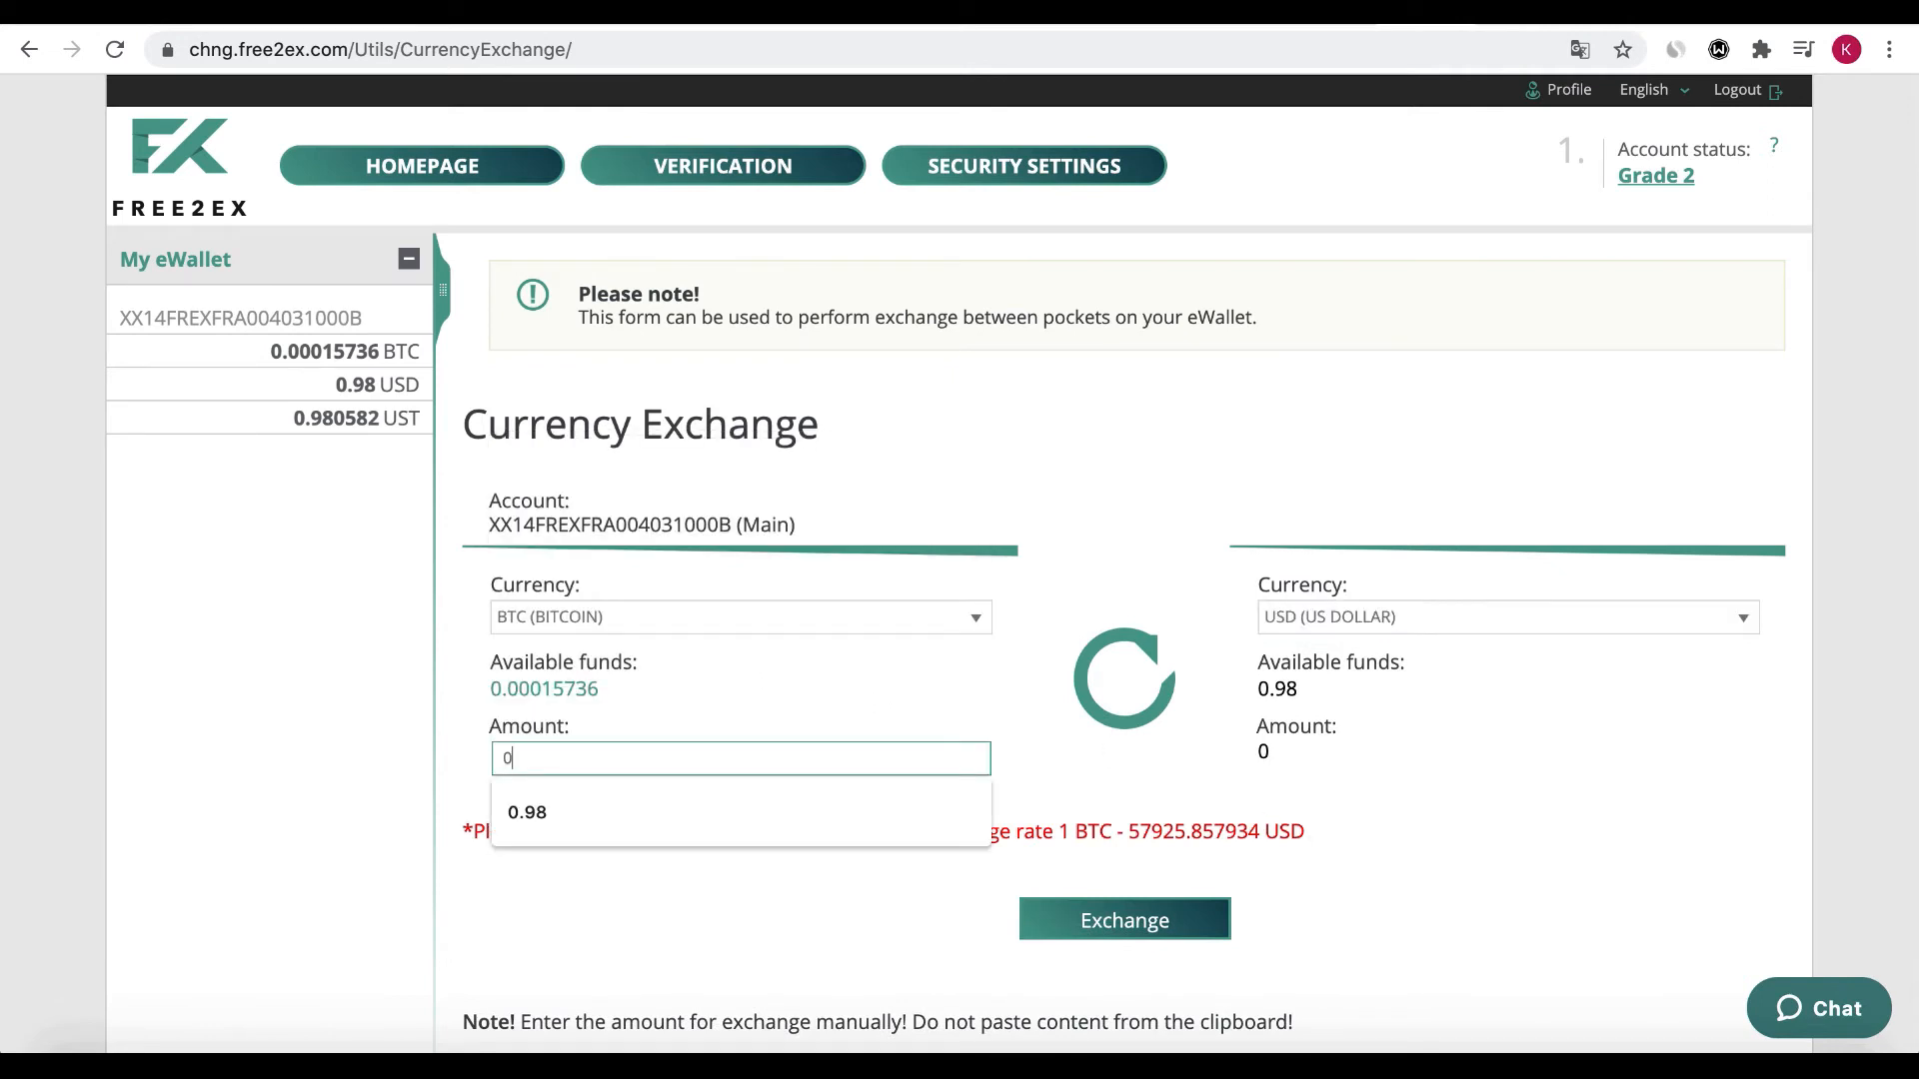
text(.0001)
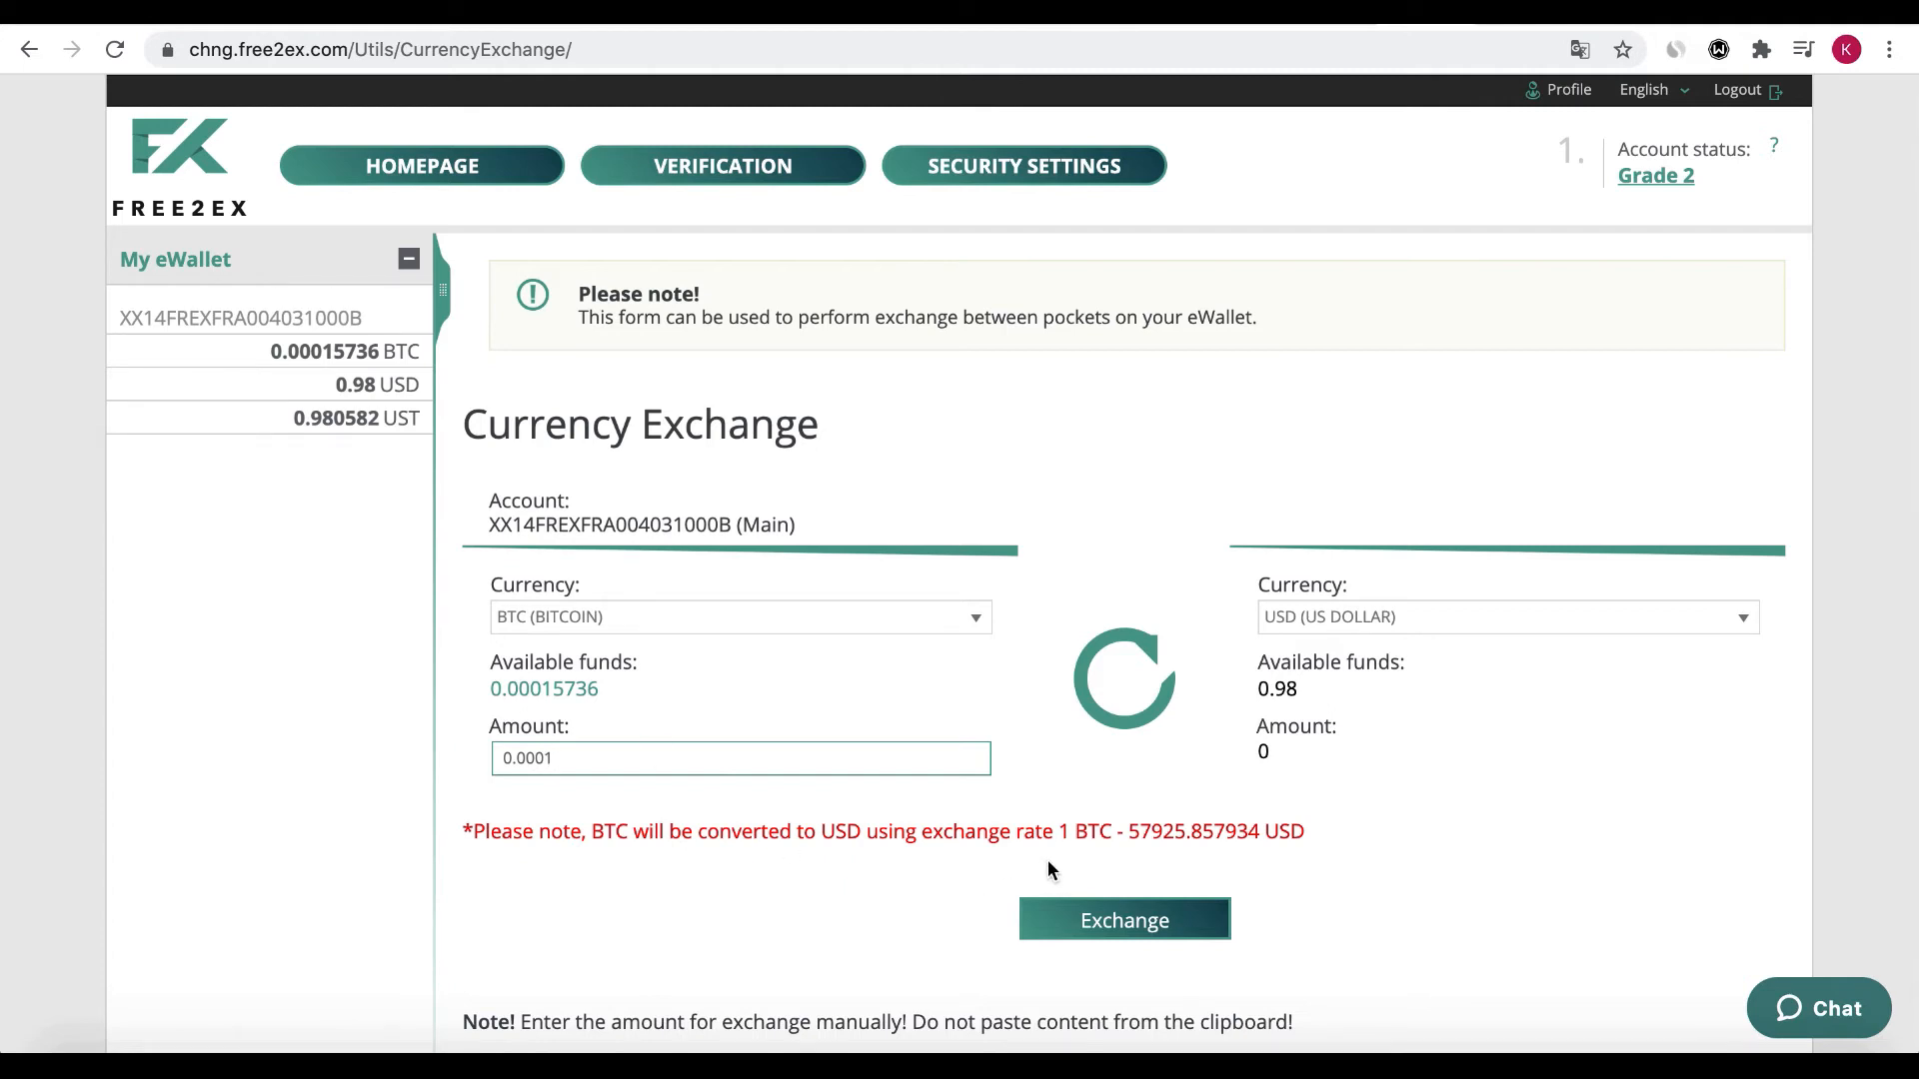
click(1063, 923)
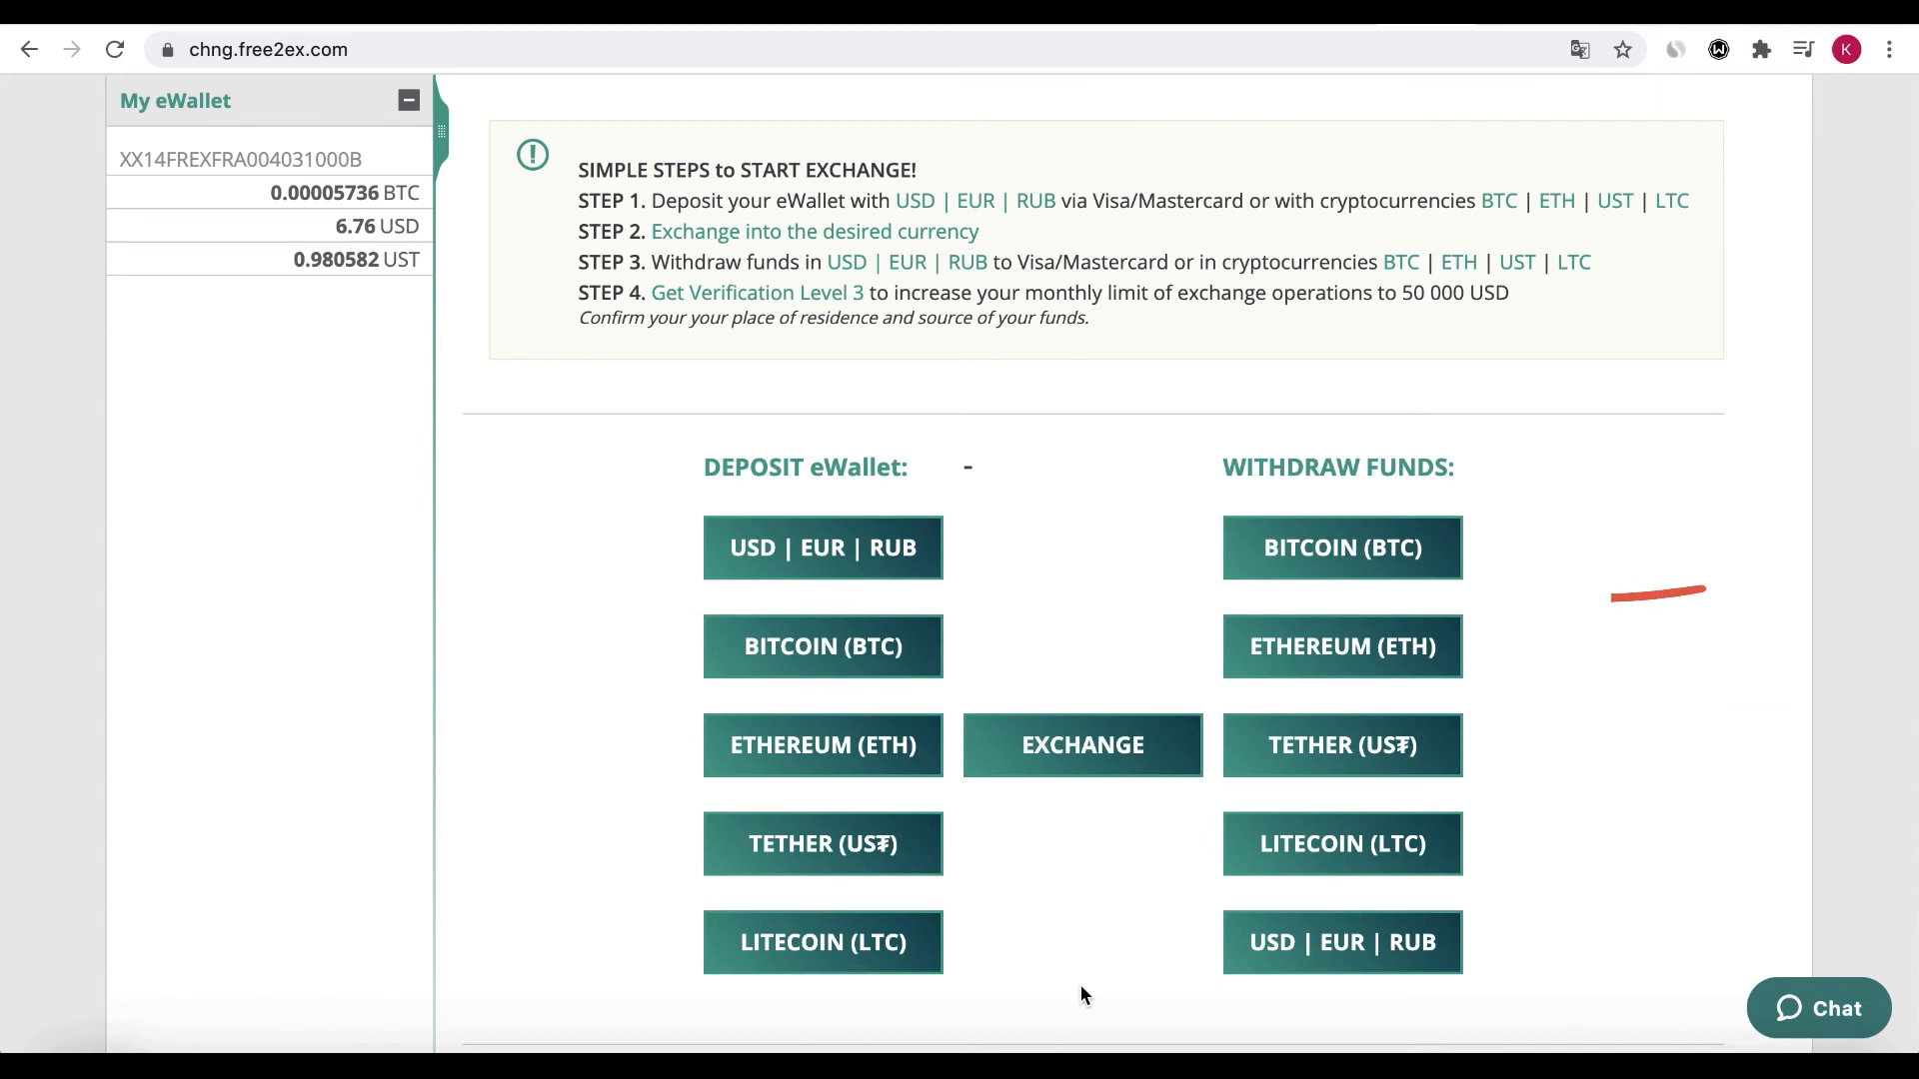
Open the Bitcoin withdrawal, and start a fiat withdrawal in USD to a Visa card
click(1314, 548)
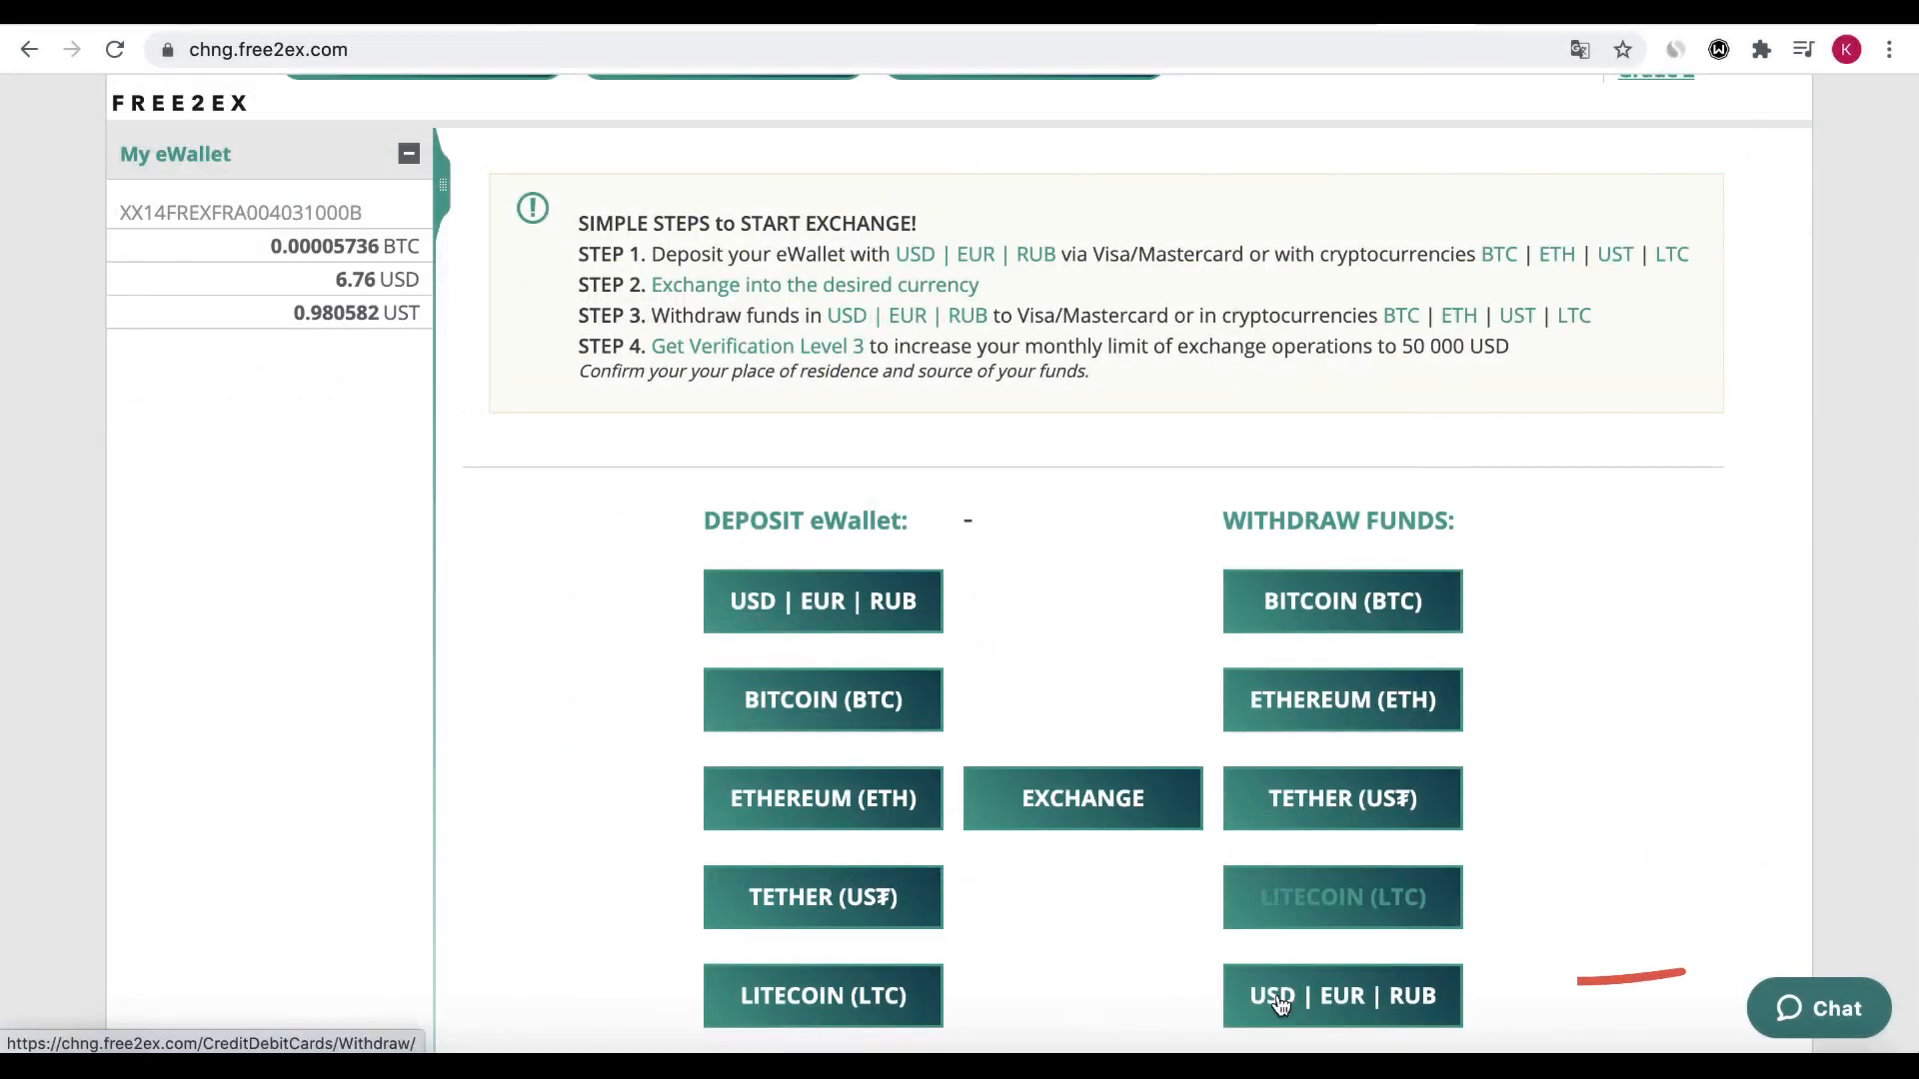
click(1280, 1004)
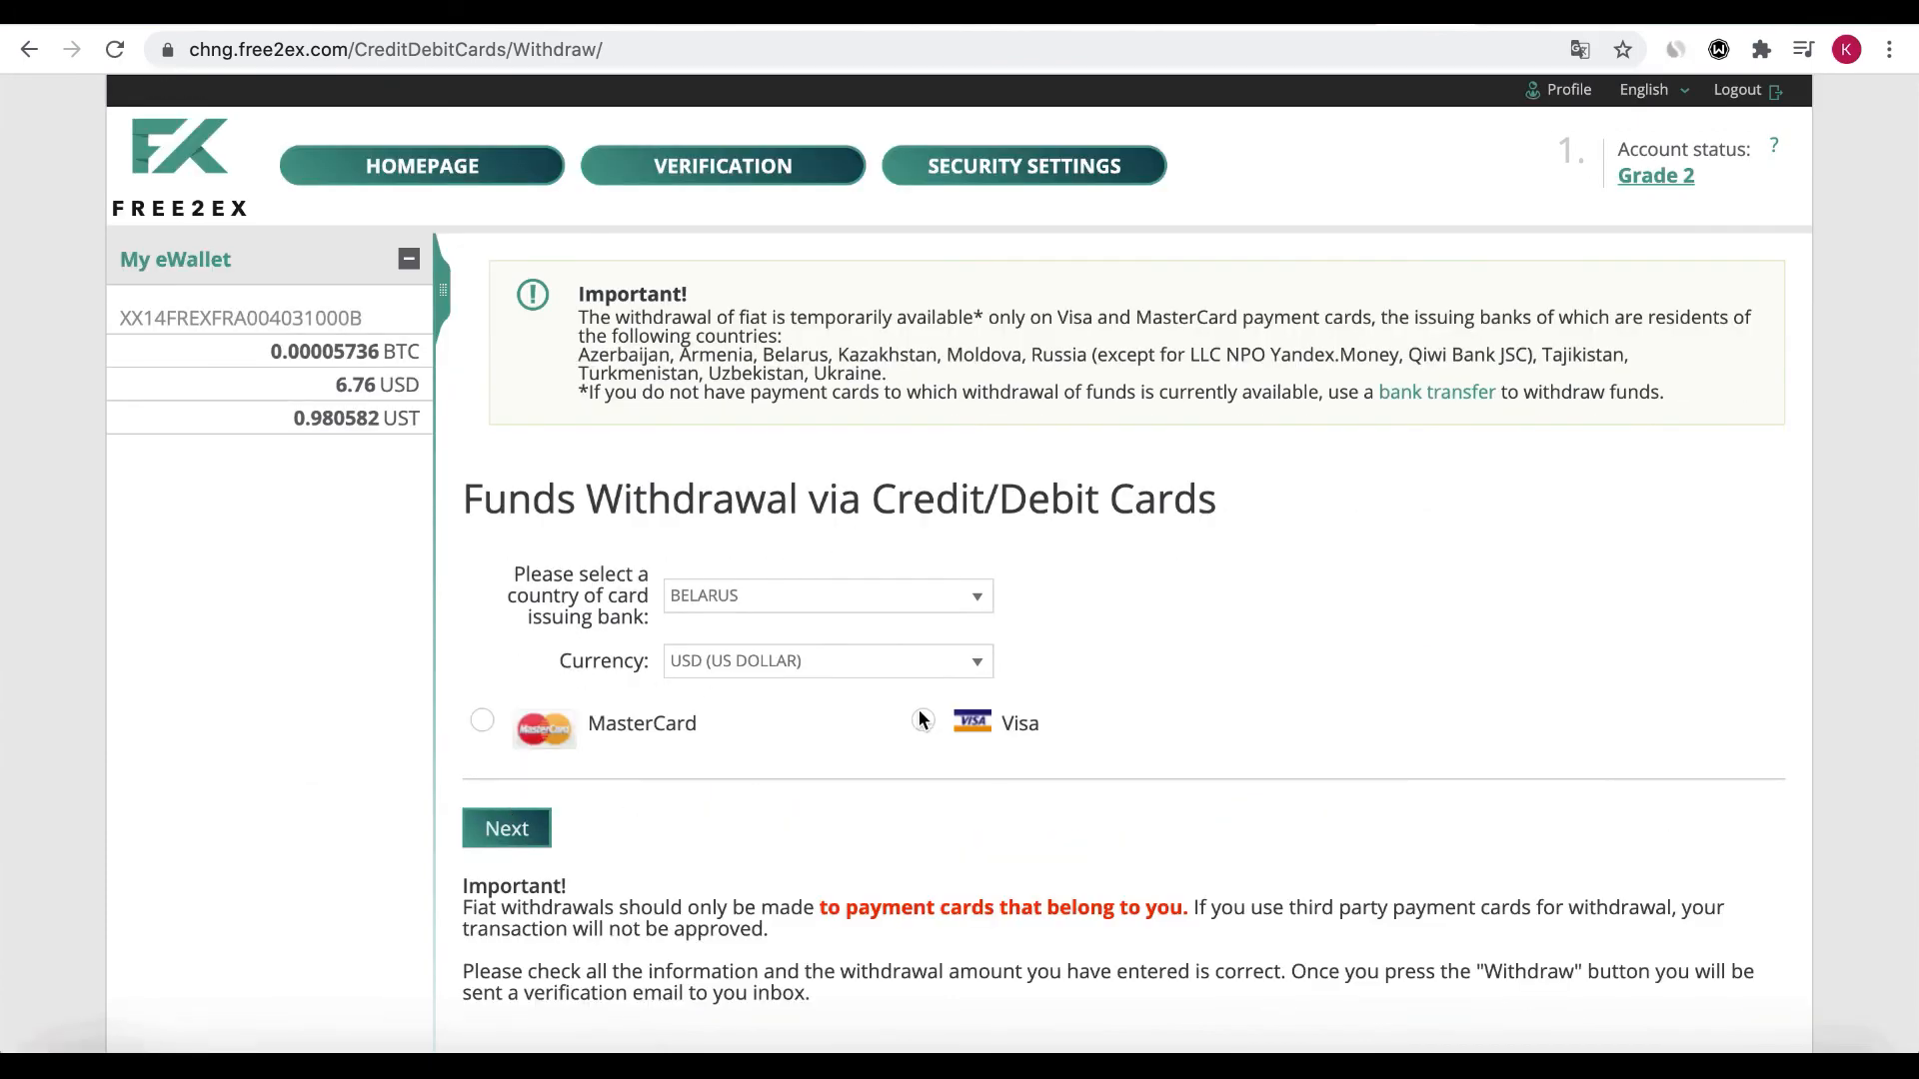
click(922, 720)
click(480, 837)
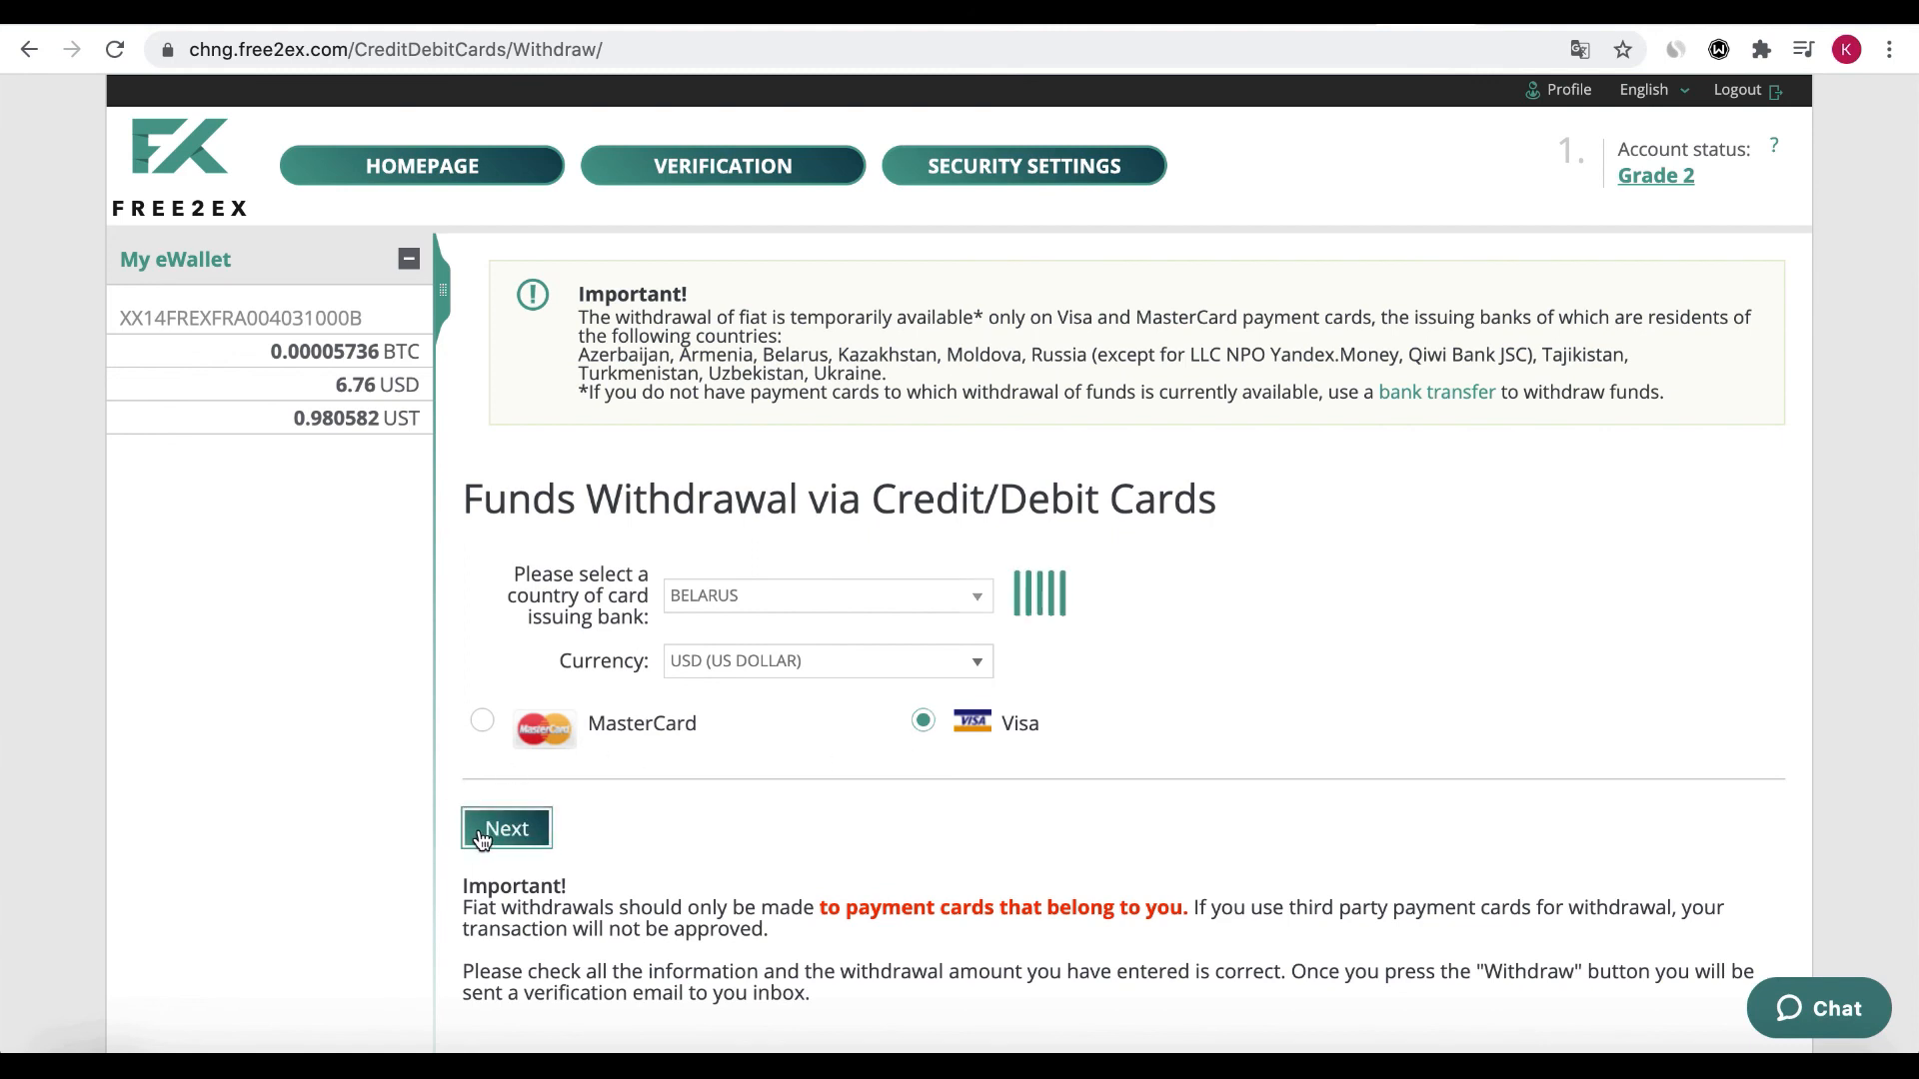